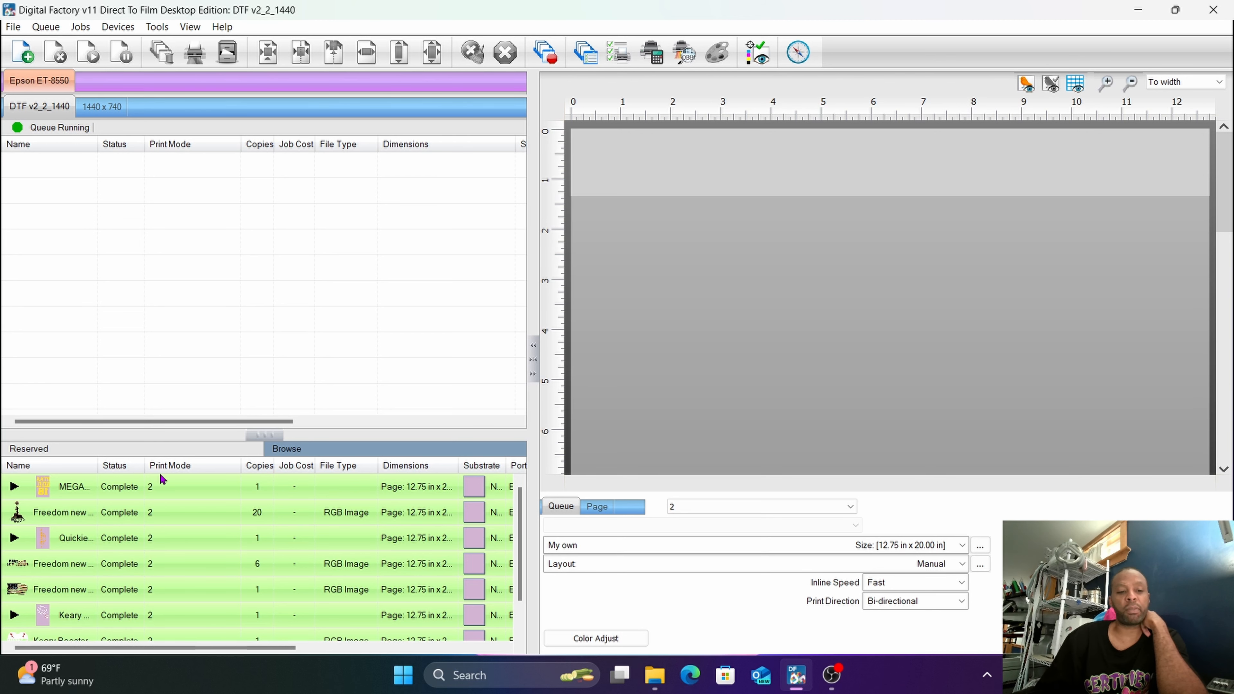
mouse_move(168, 540)
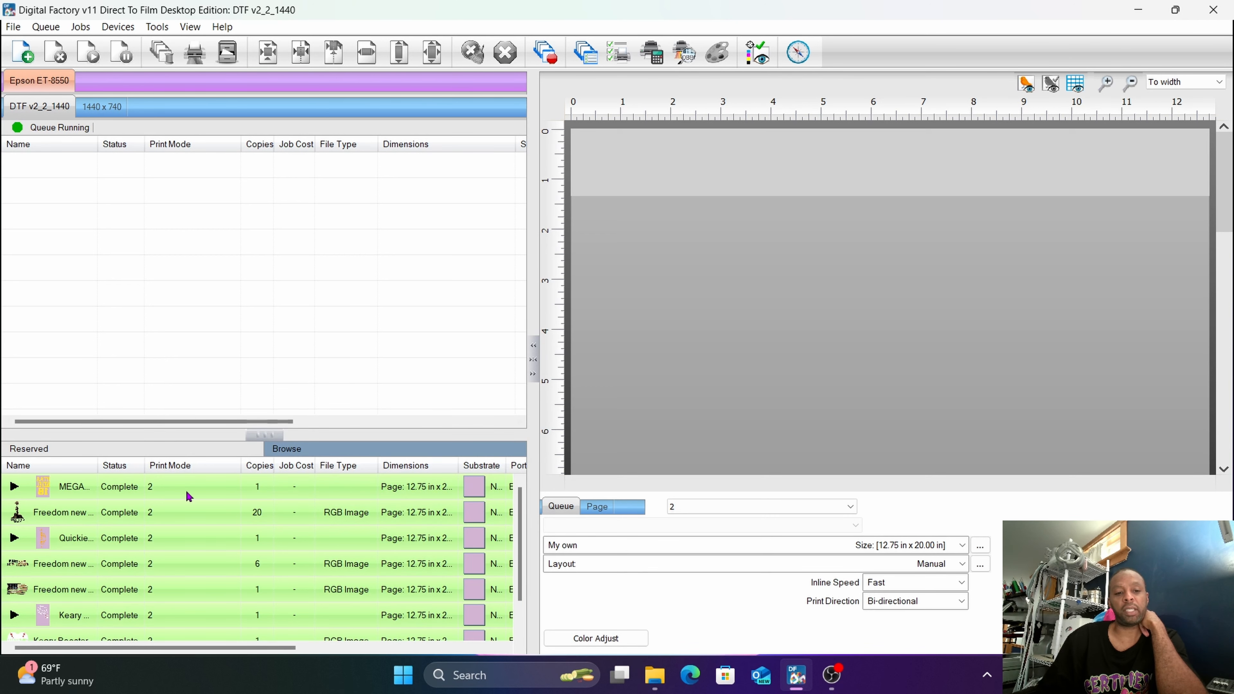
mouse_move(189, 495)
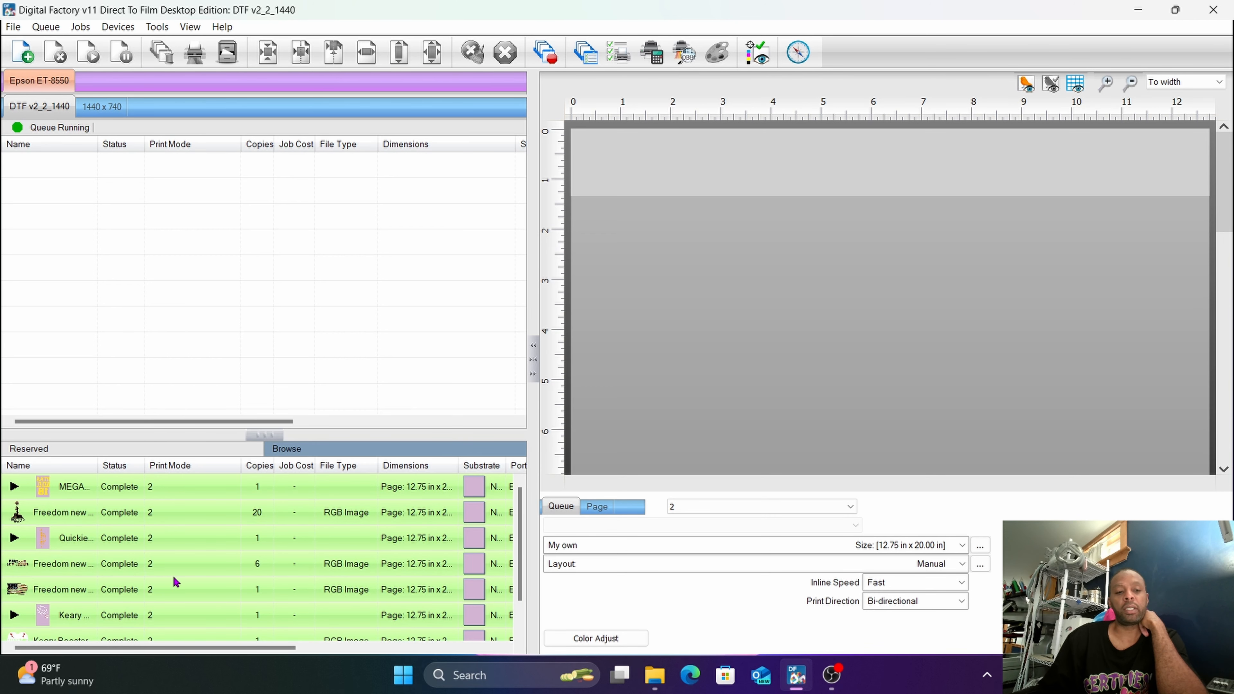
mouse_move(174, 577)
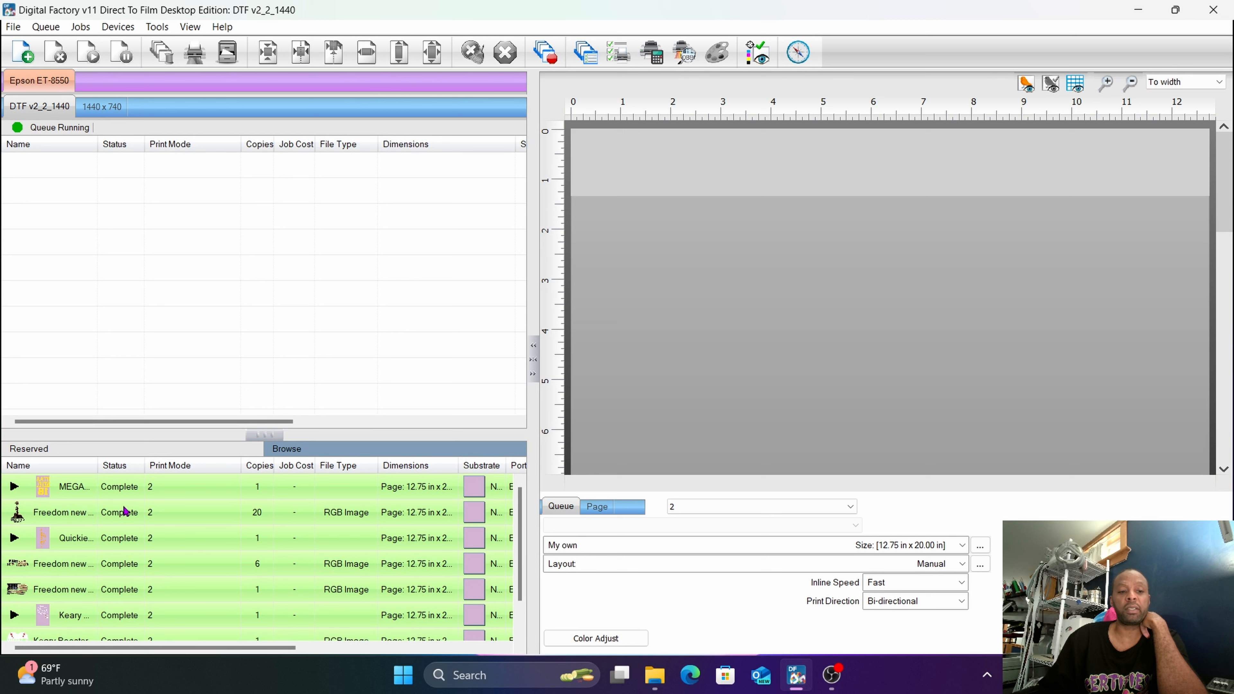
mouse_move(130, 496)
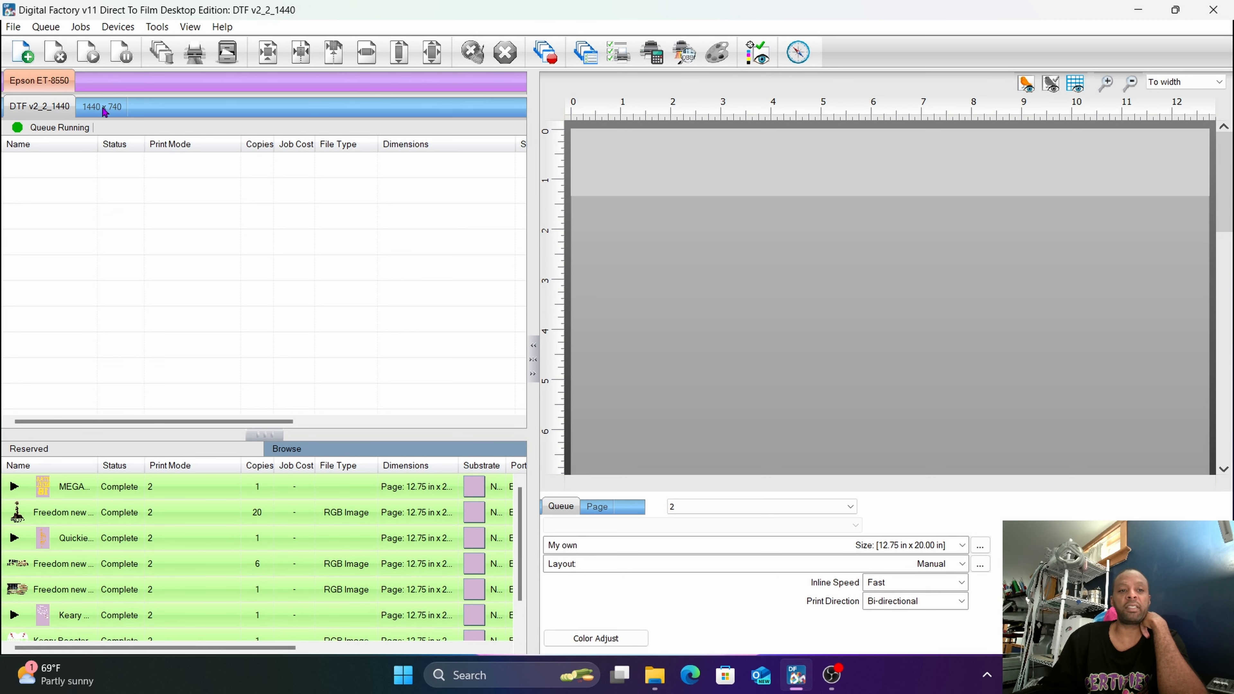
Rename the 1440 x 740 print queue as 1440 x 720 and return to the DTF v2_2_1440 queue.
mouse_move(104, 112)
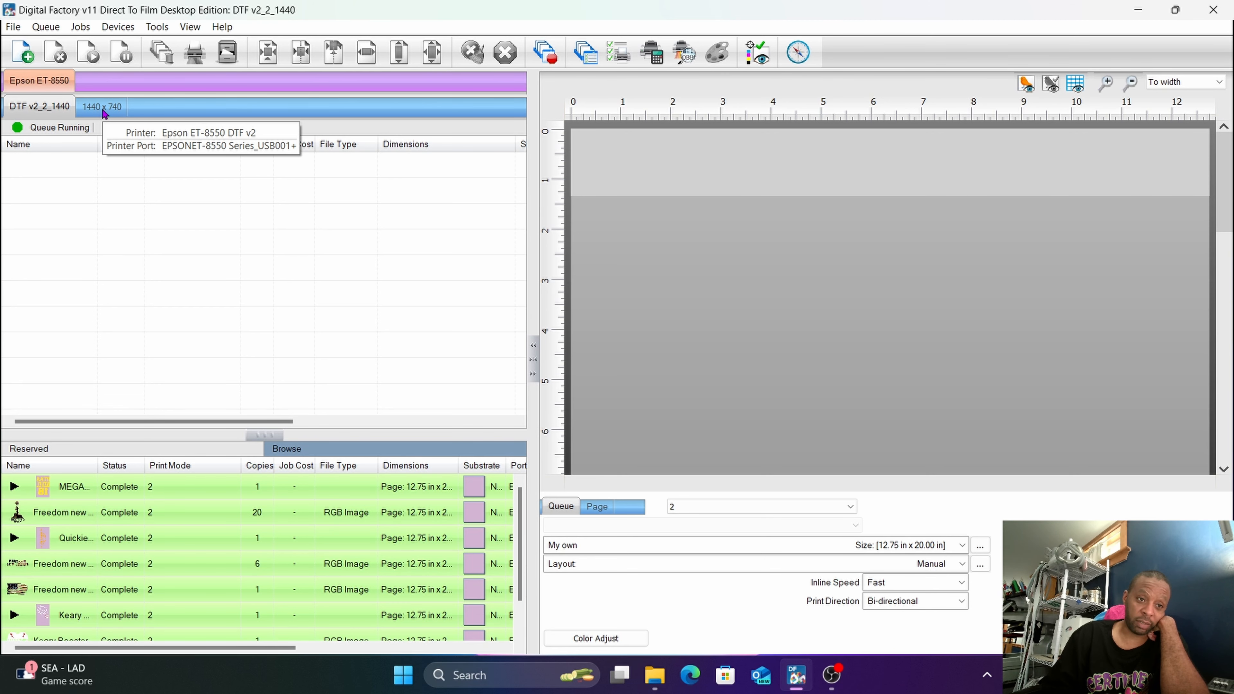
click(102, 106)
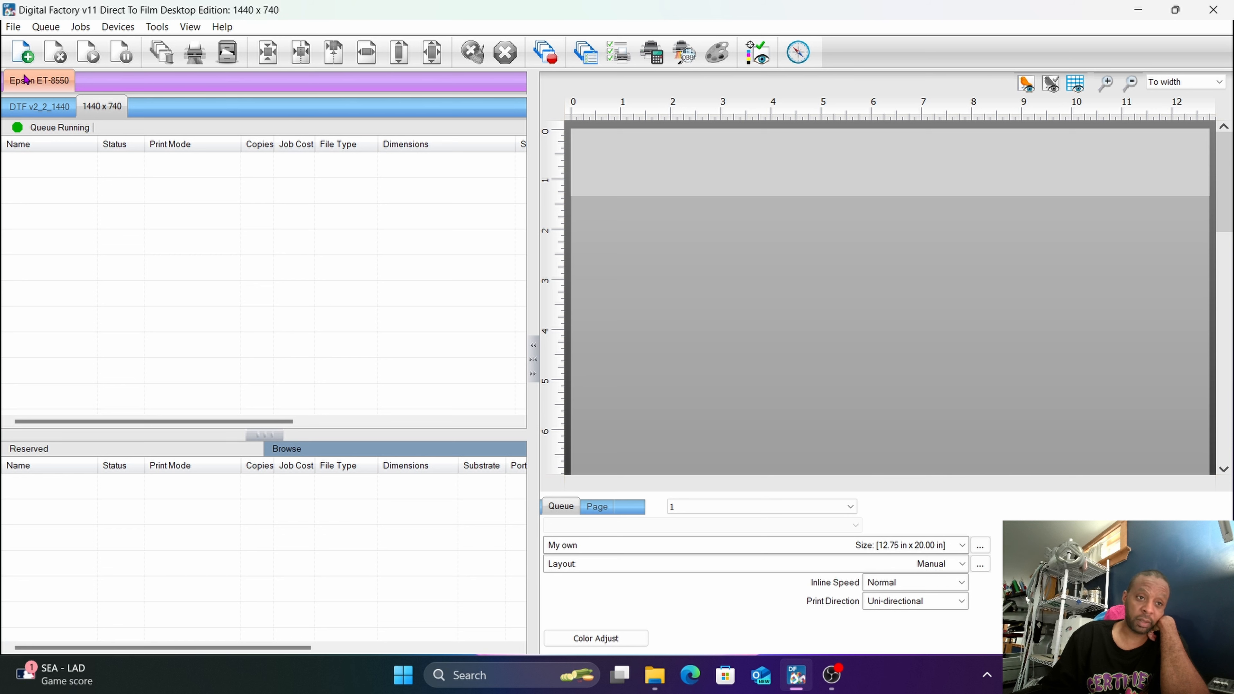
click(45, 27)
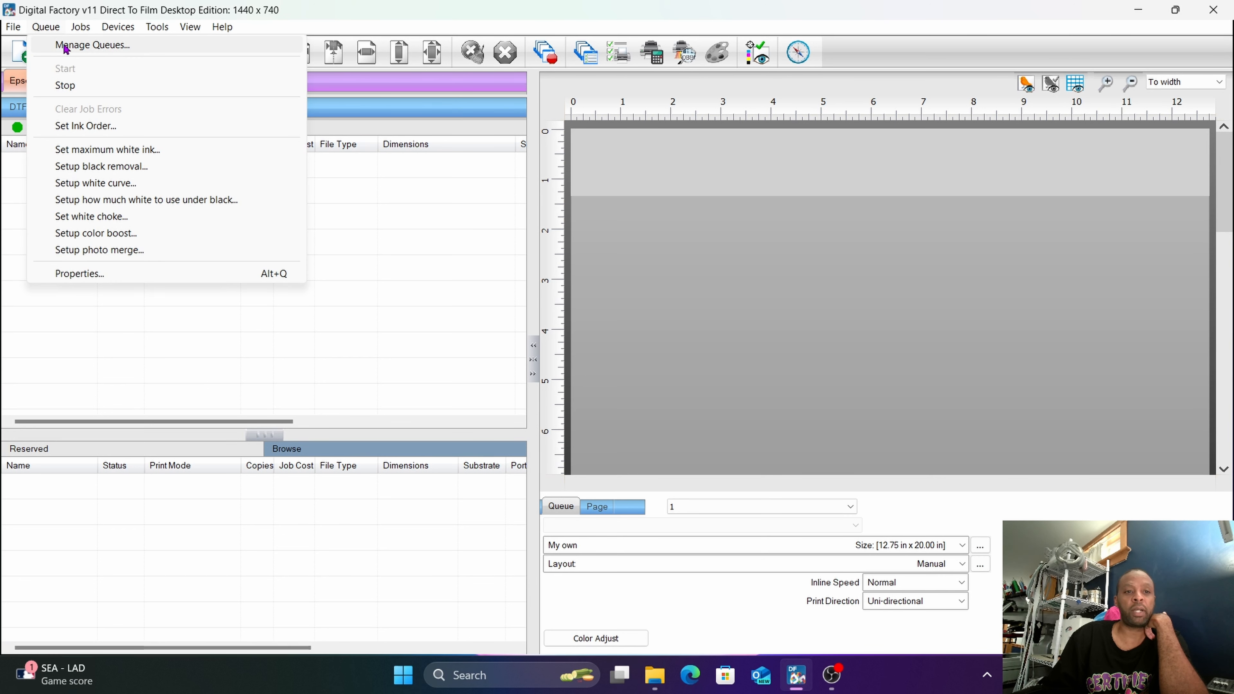
click(161, 330)
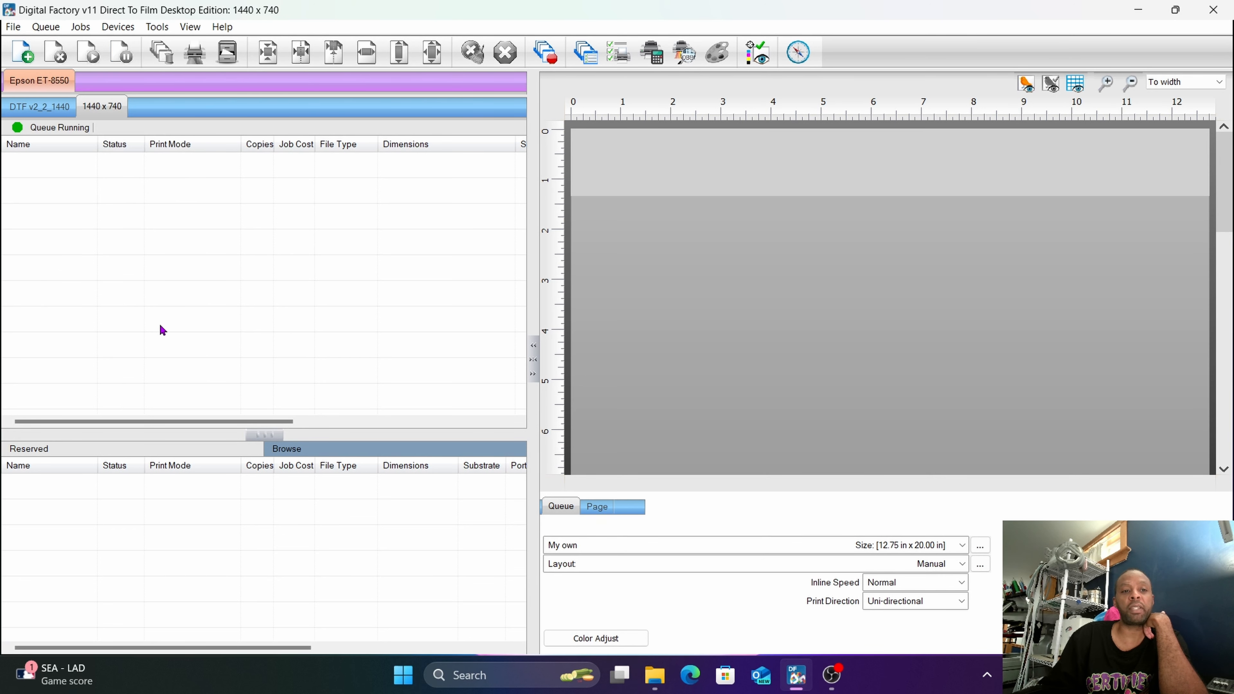
double_click(91, 108)
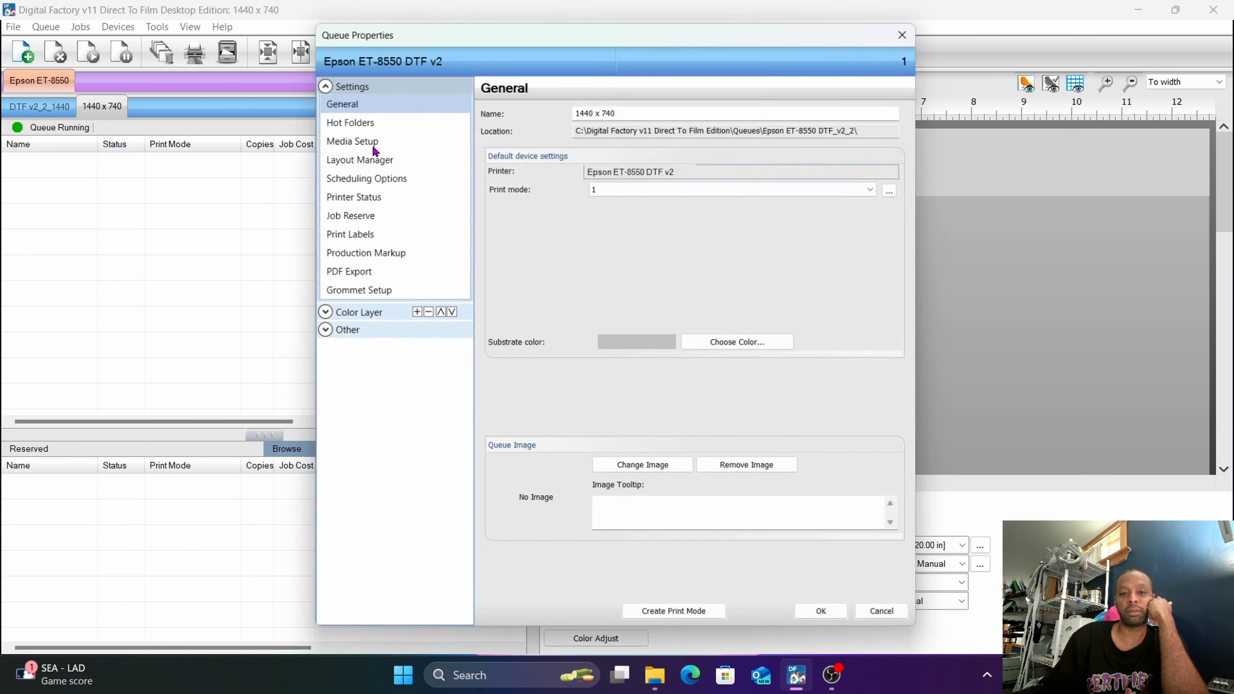
click(629, 110)
key(BackSpace)
key(BackSpace)
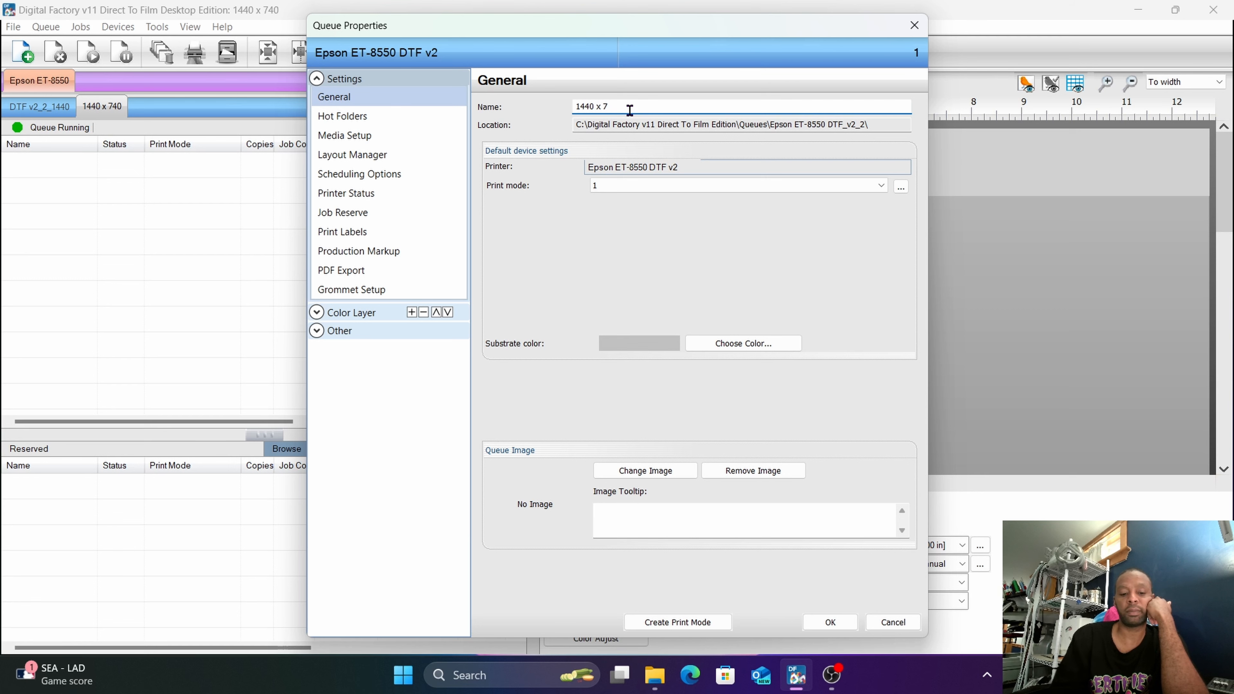
text(20)
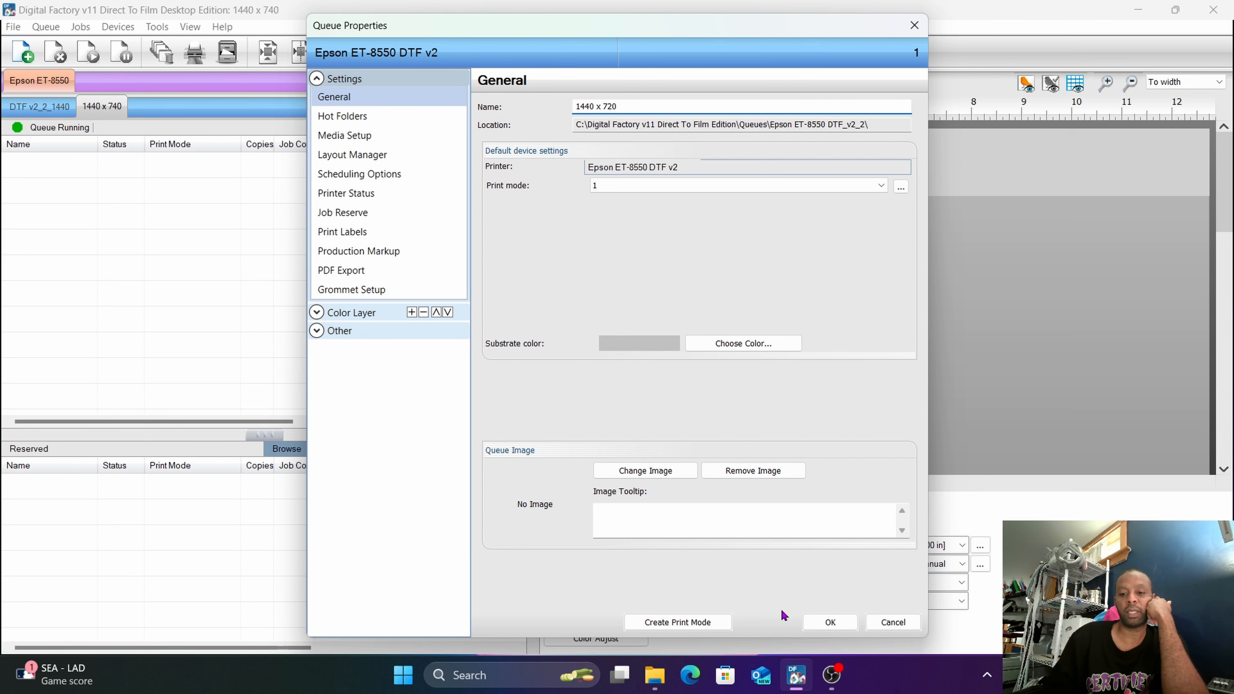
click(829, 623)
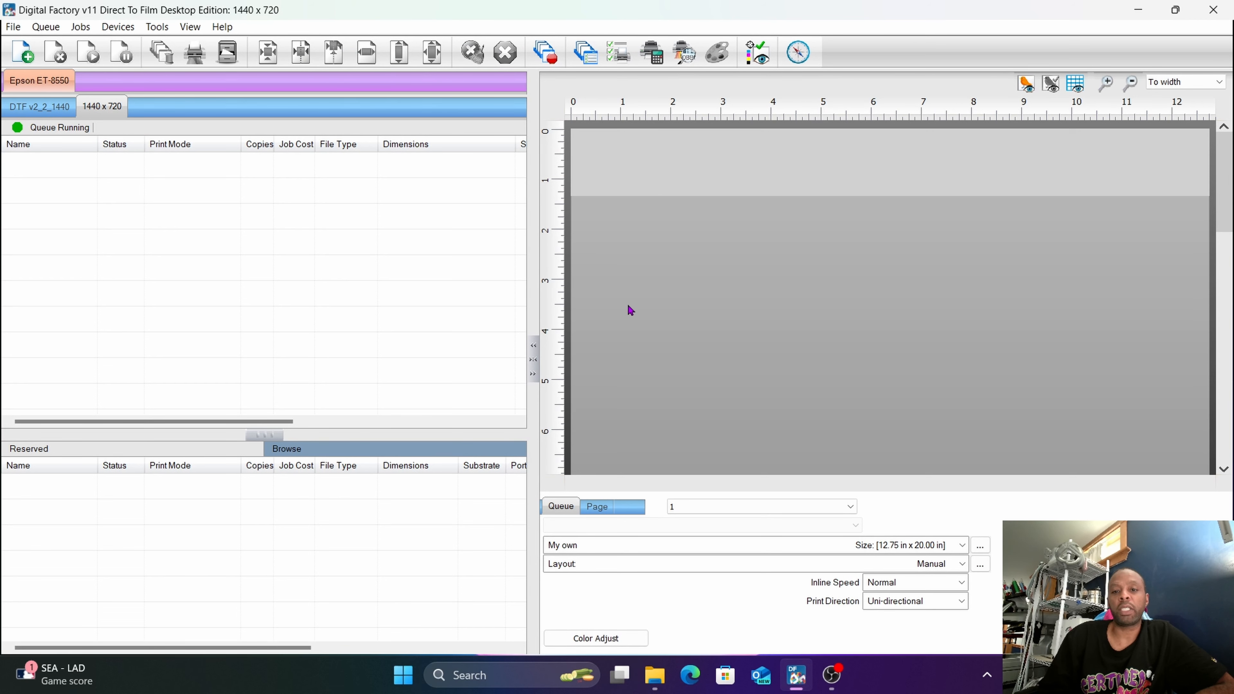
scroll(630, 310, down, 2)
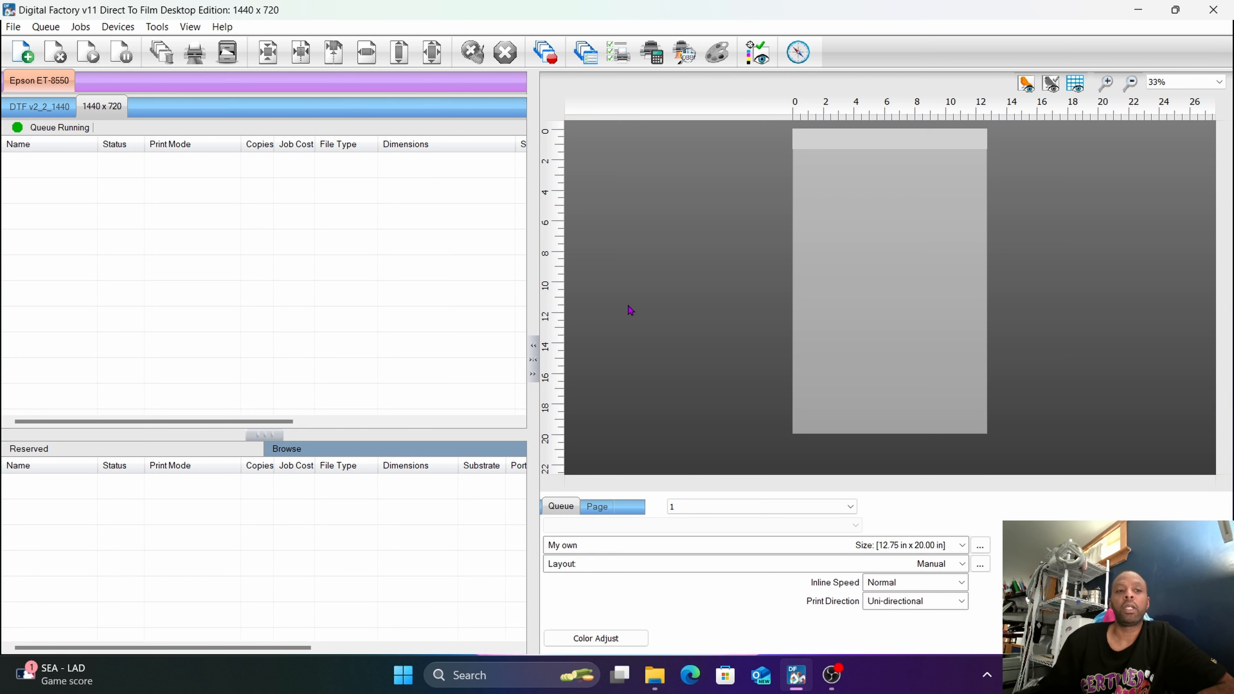
click(32, 115)
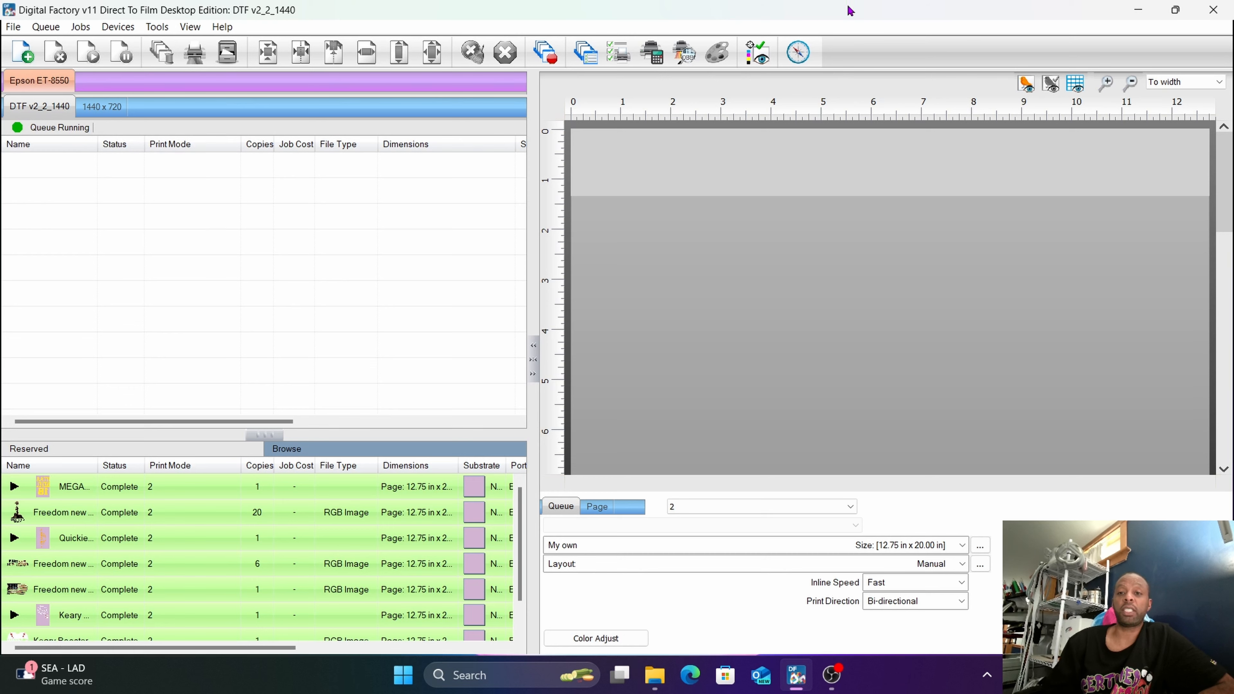
Switch to Windows Settings and open the Printers & scanners page.
click(1127, 17)
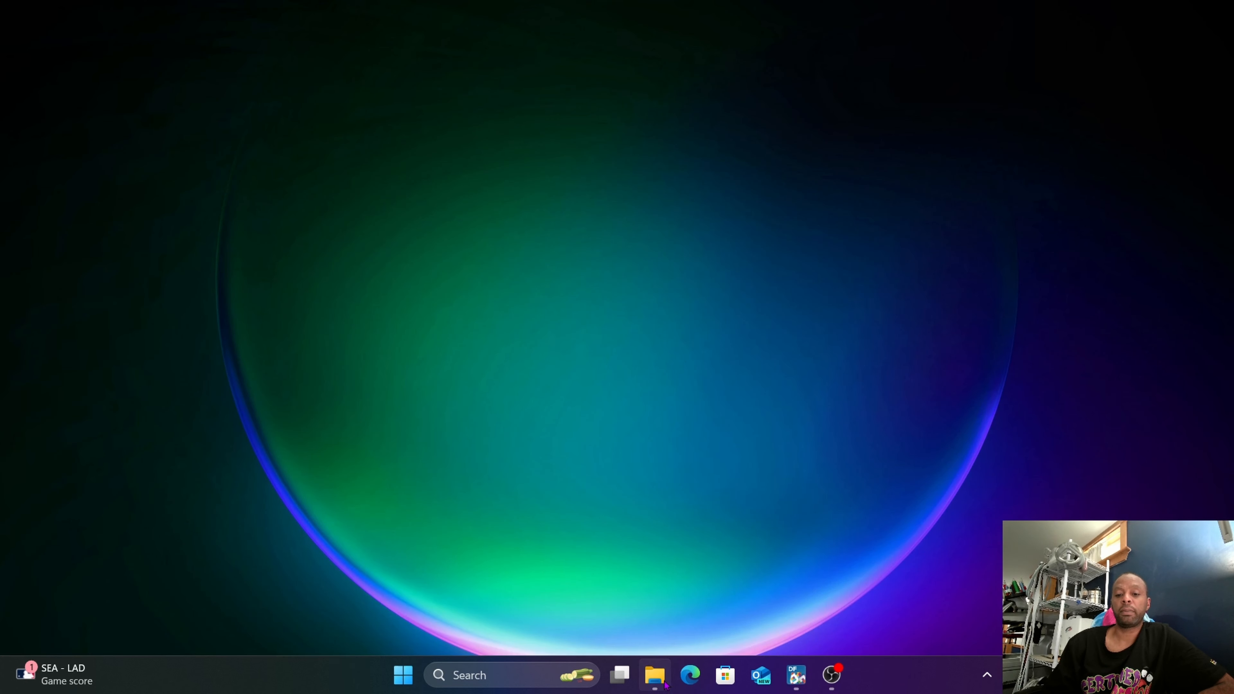
click(653, 676)
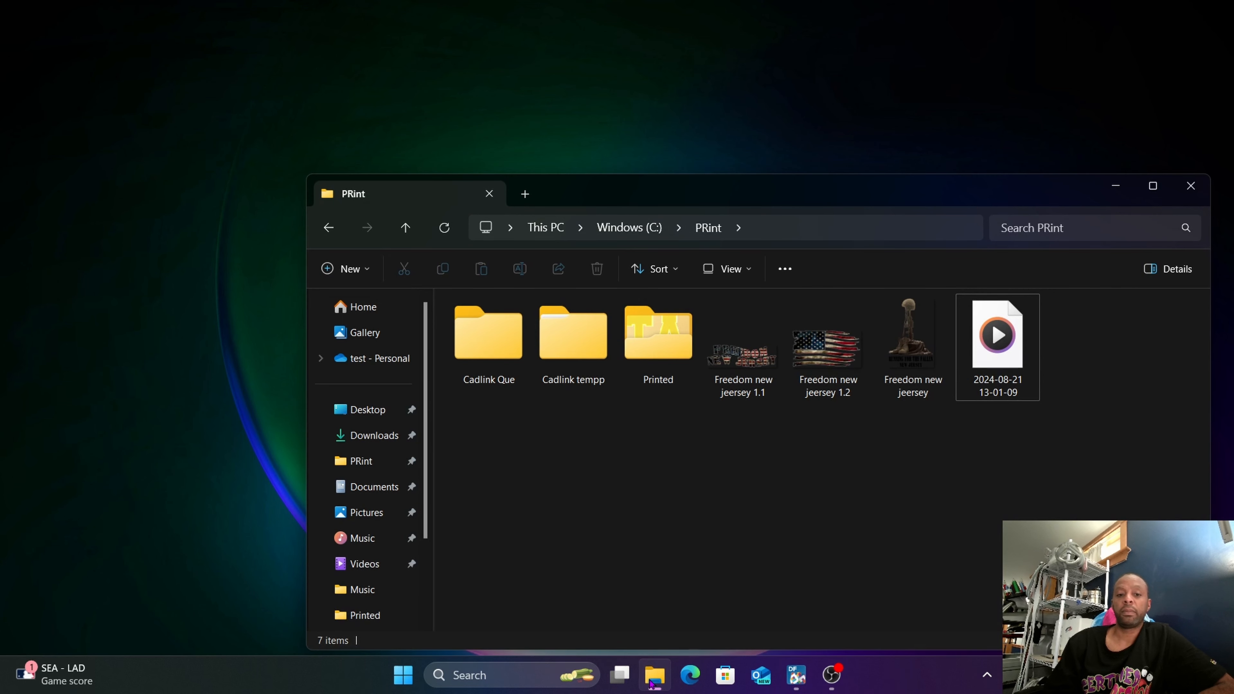
click(1114, 187)
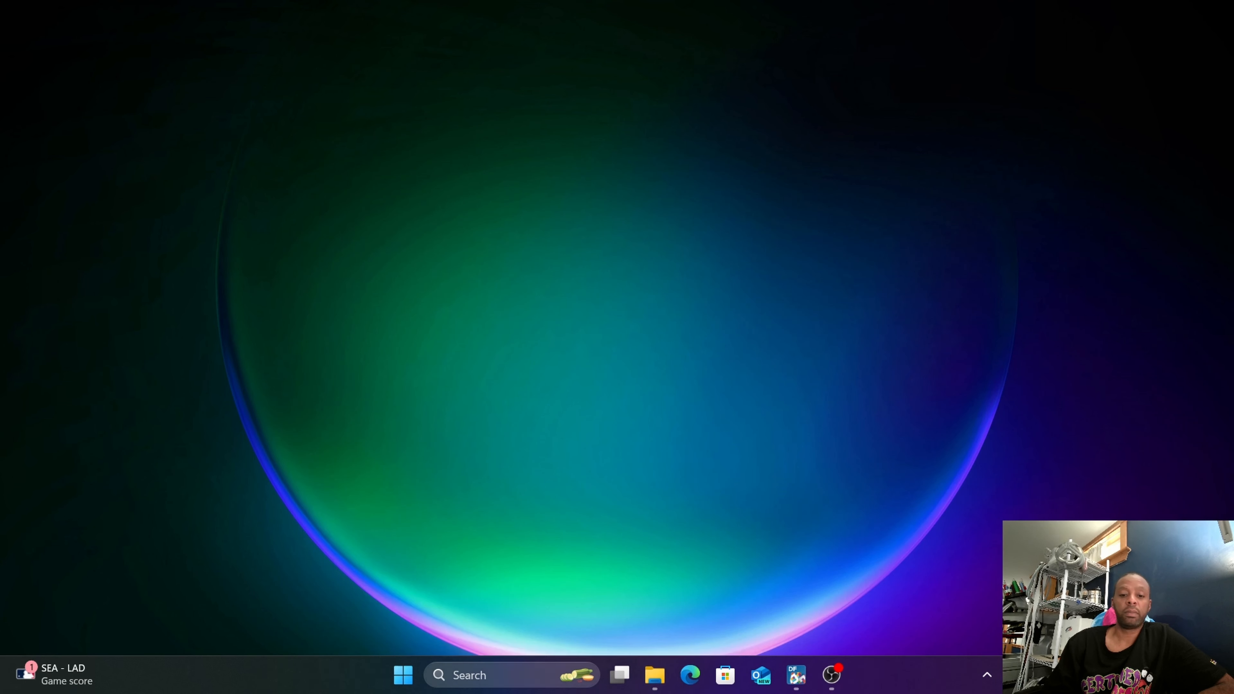
click(409, 677)
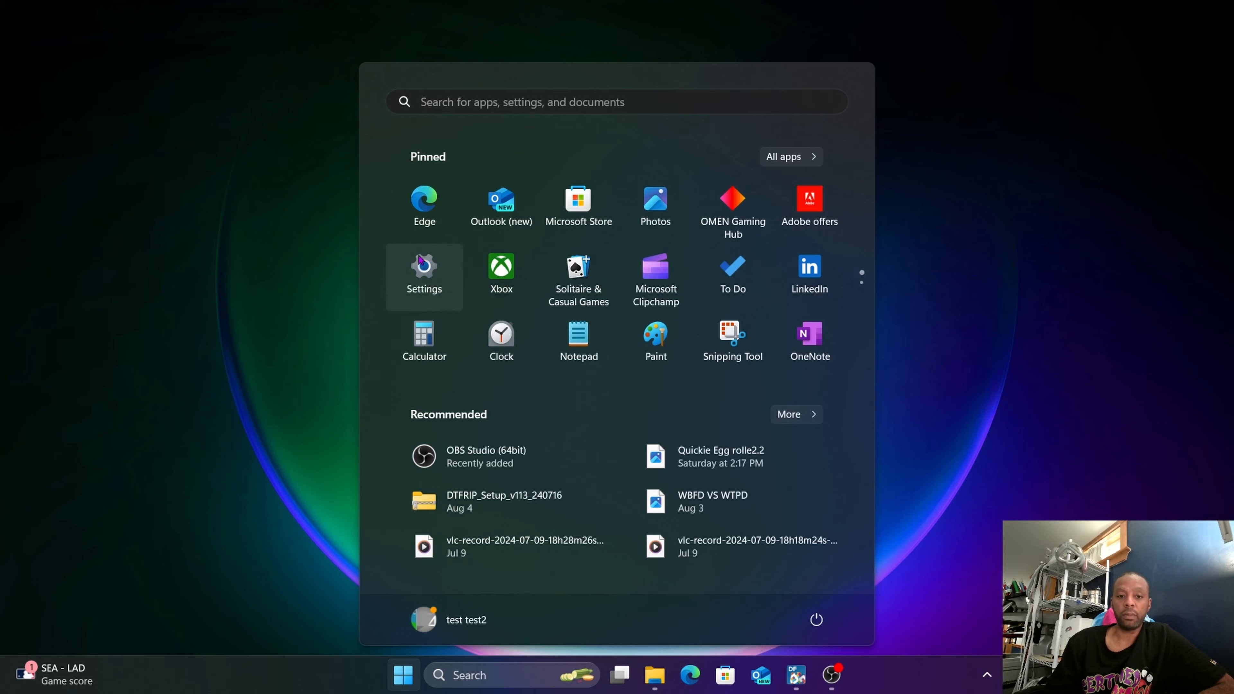
click(423, 265)
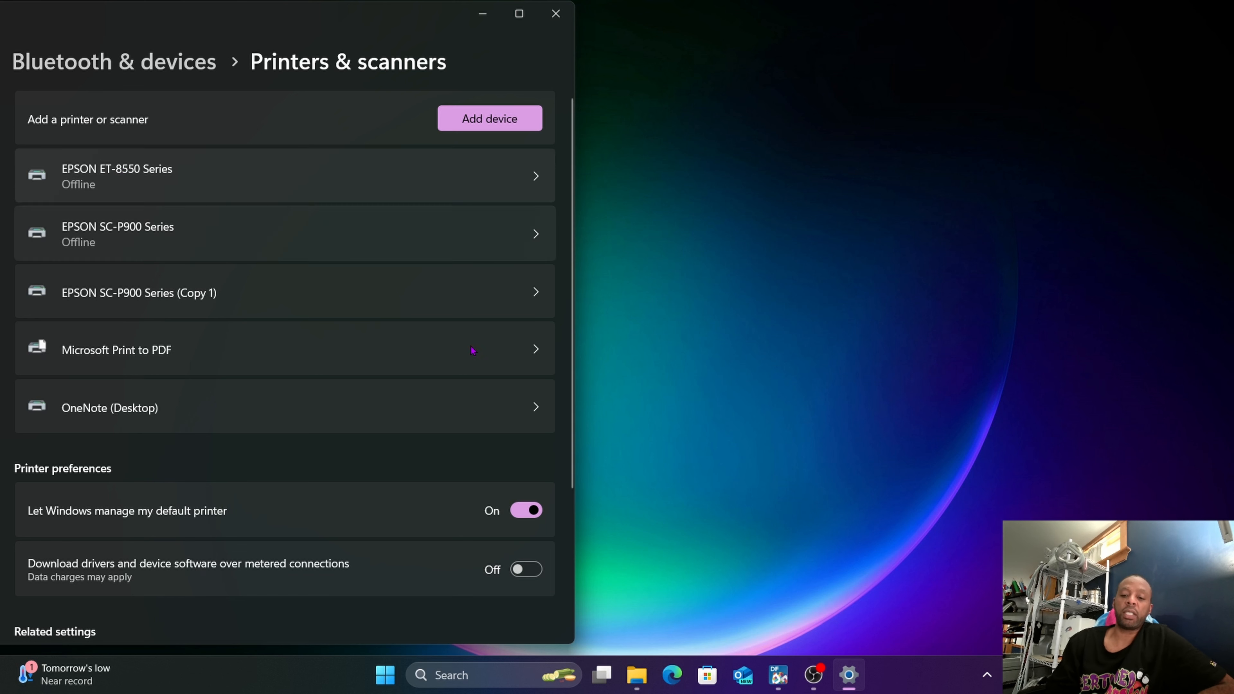
Open the printing preferences of the EPSON ET-8550 Series printer in Windows Settings.
click(779, 676)
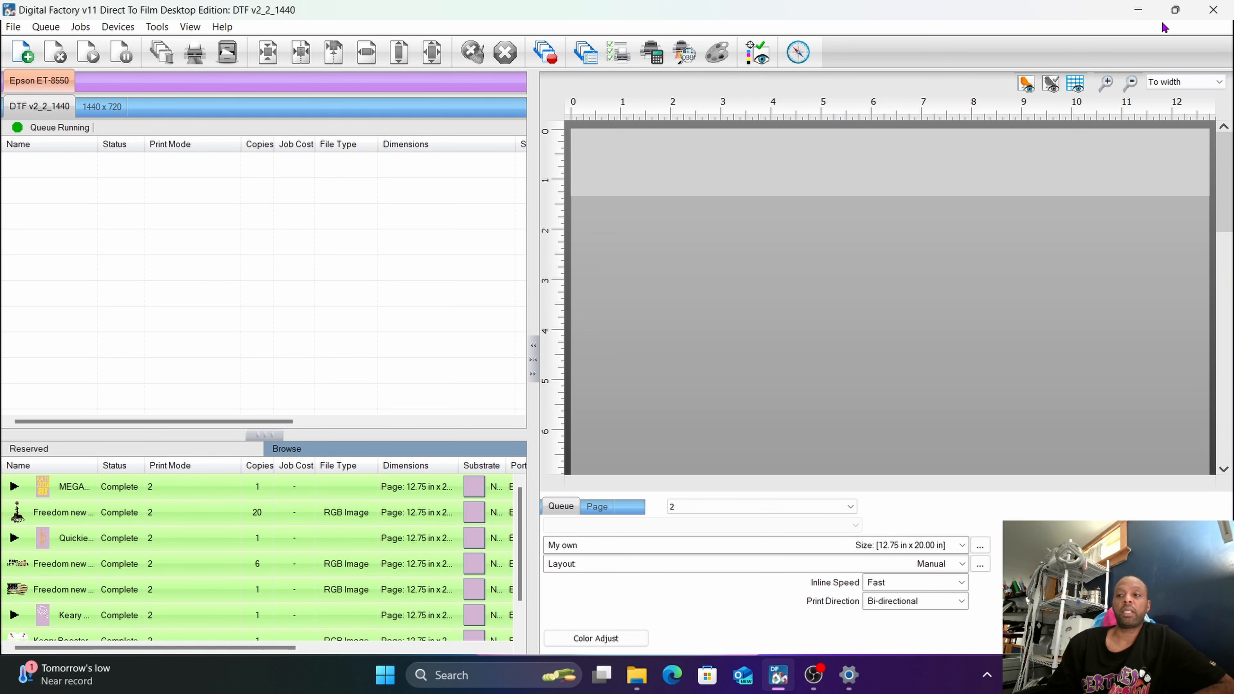
click(1139, 12)
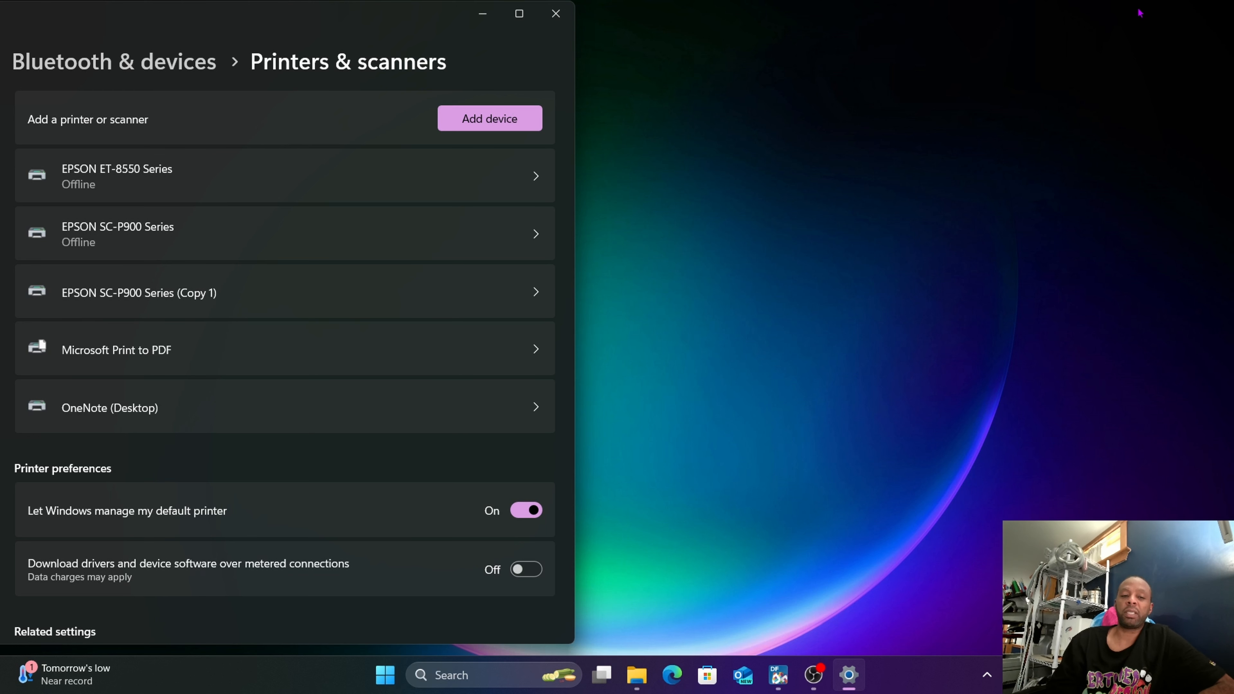
click(361, 156)
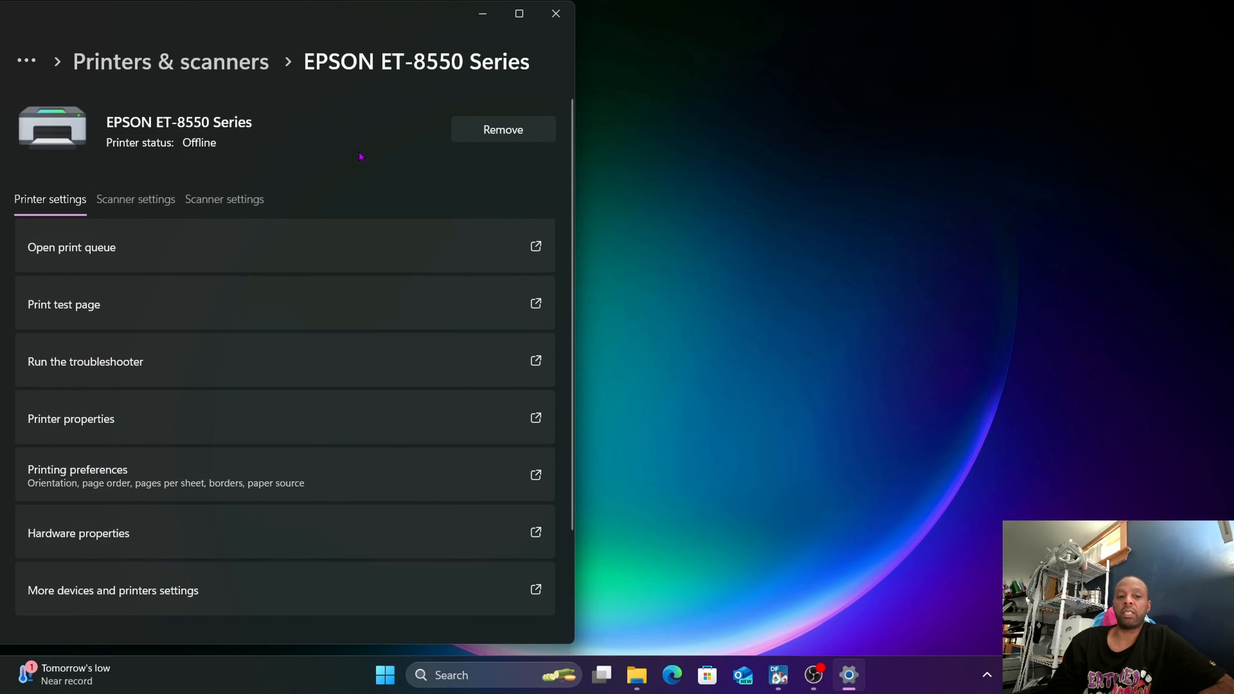
click(189, 477)
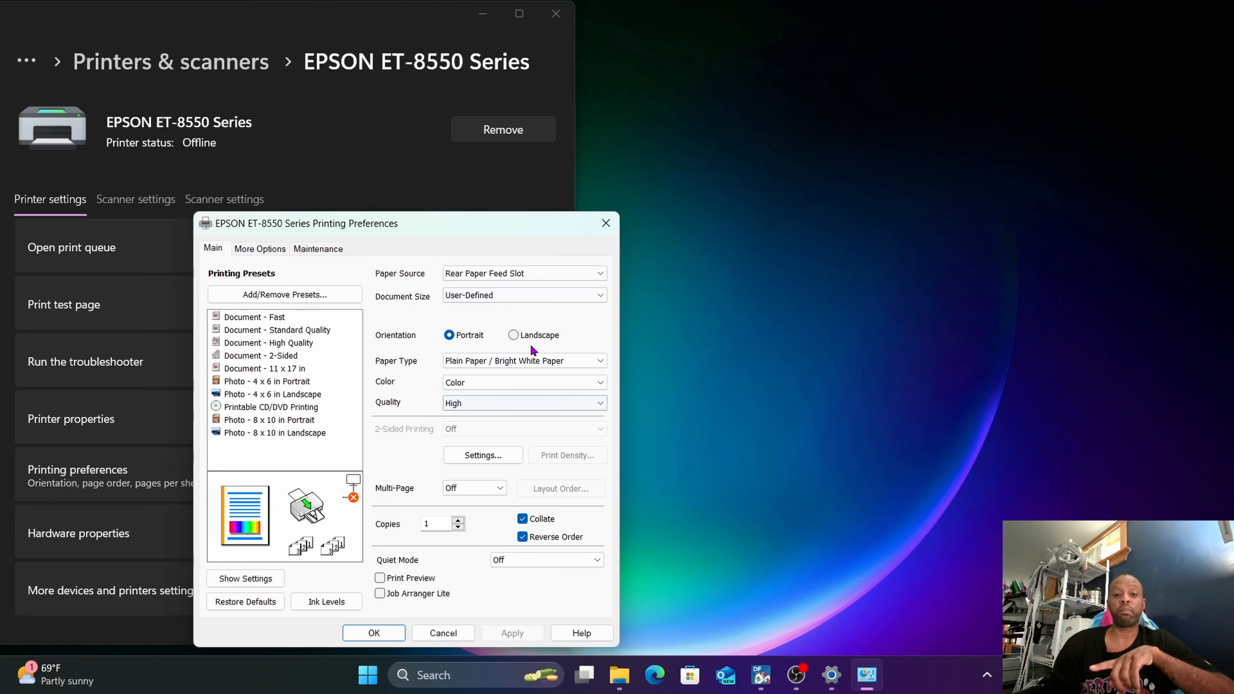
Set the paper type to Photo Paper Glossy, suppressing further paper type notes, and set the print quality to High.
click(526, 363)
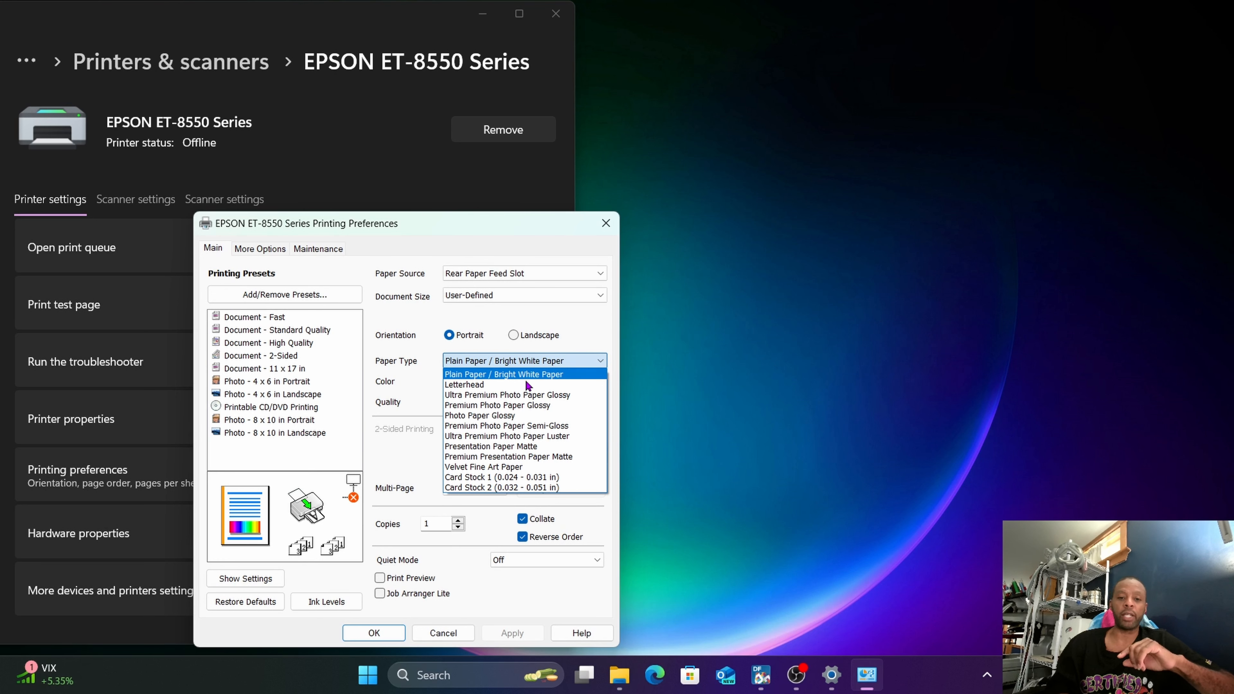
click(507, 419)
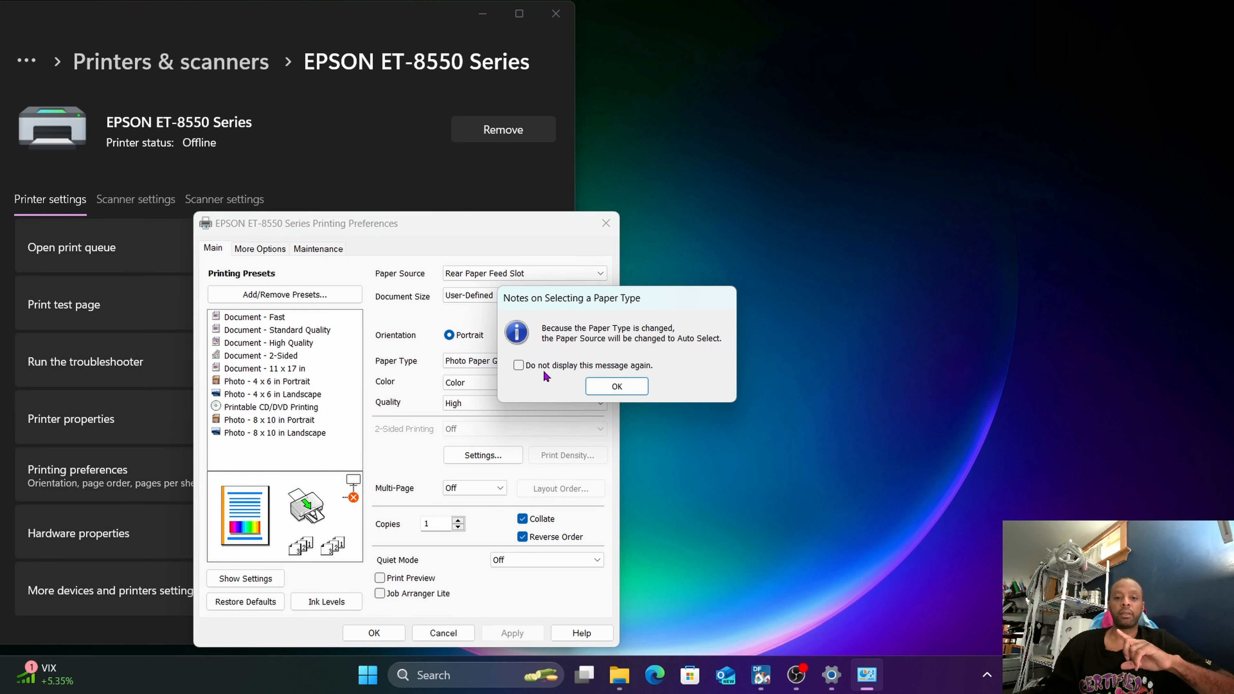
click(613, 386)
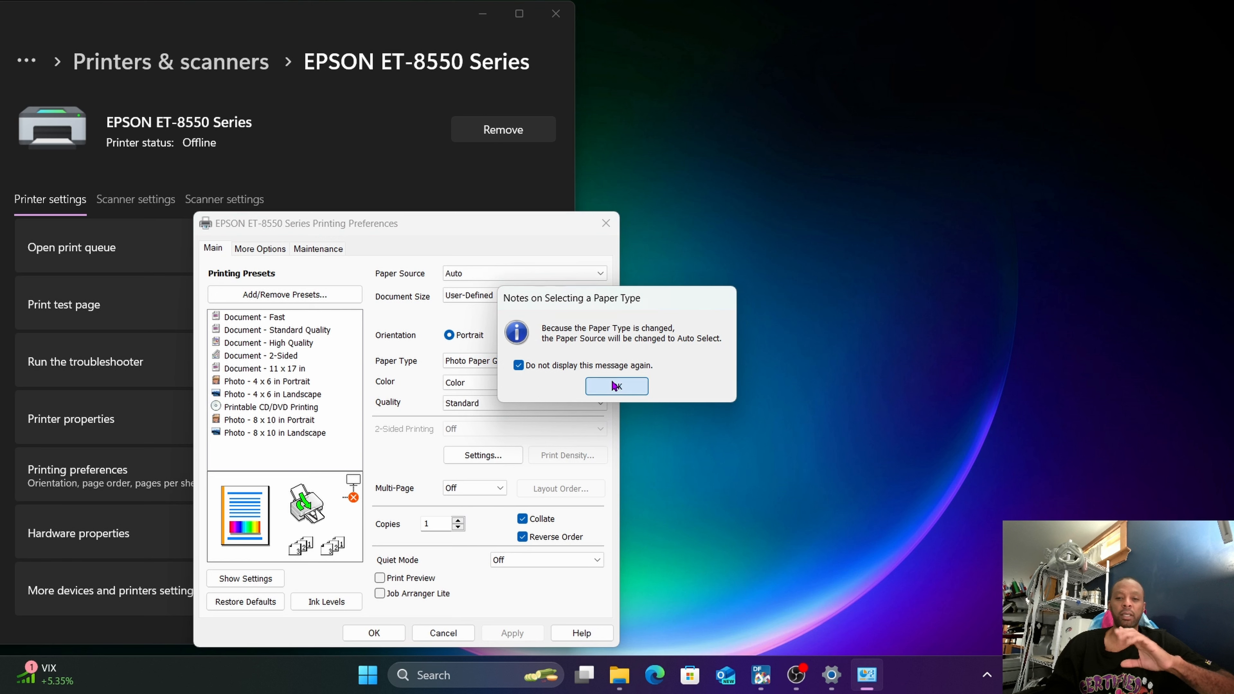
click(545, 402)
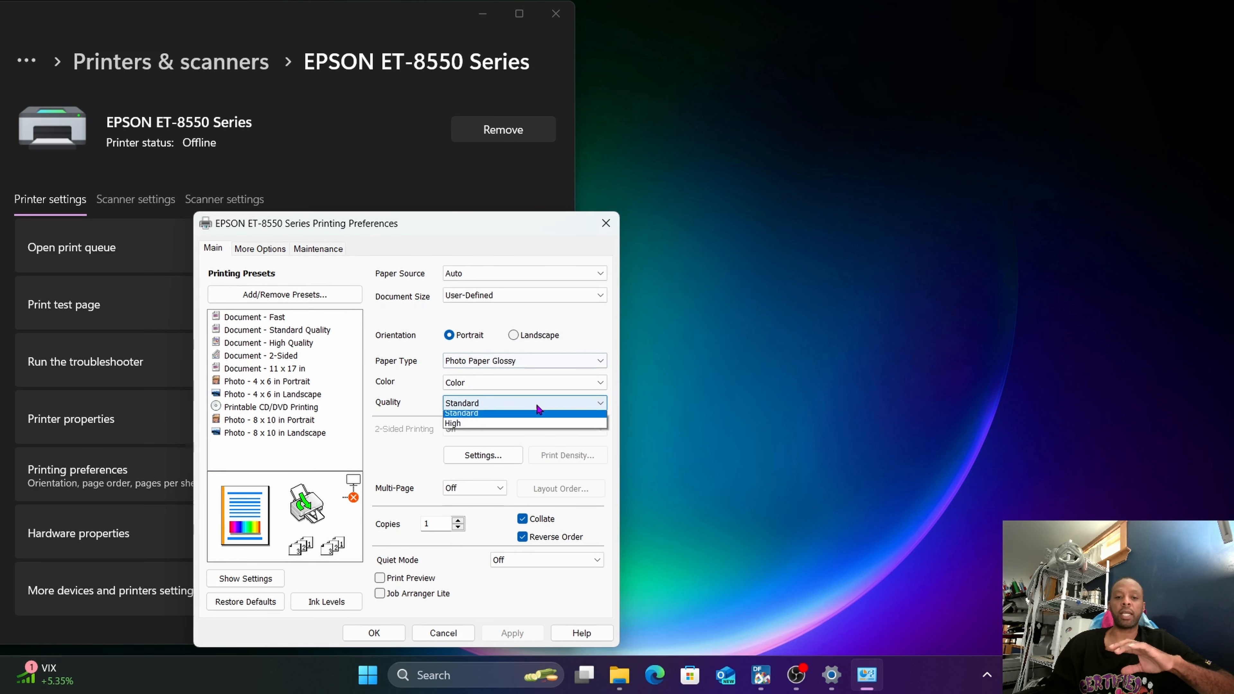
click(523, 437)
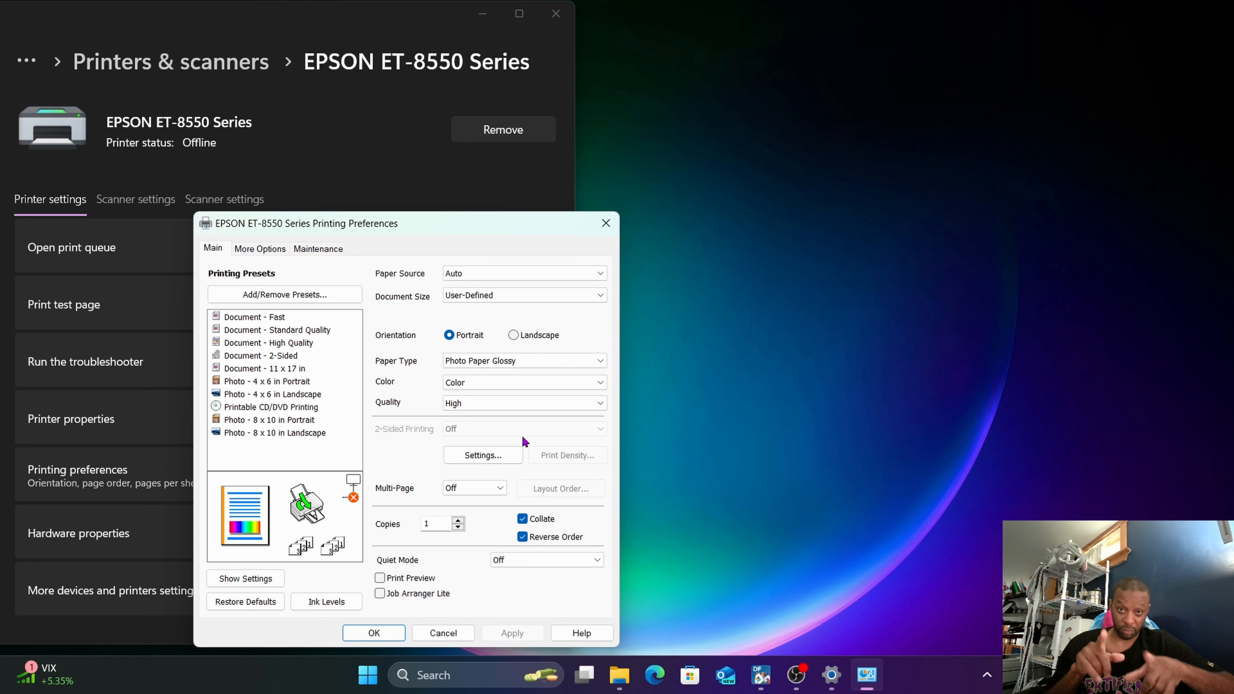
click(523, 402)
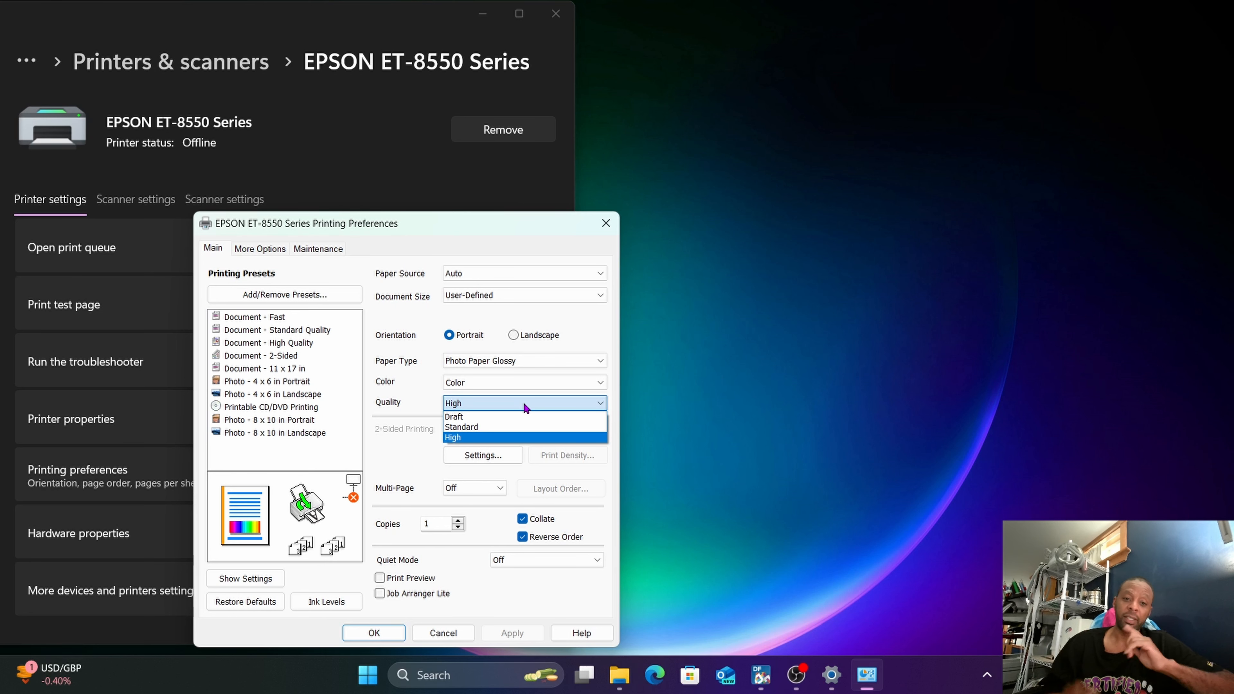
click(524, 403)
Set the paper type to Plain Paper / Bright White Paper and the print quality to High.
click(532, 360)
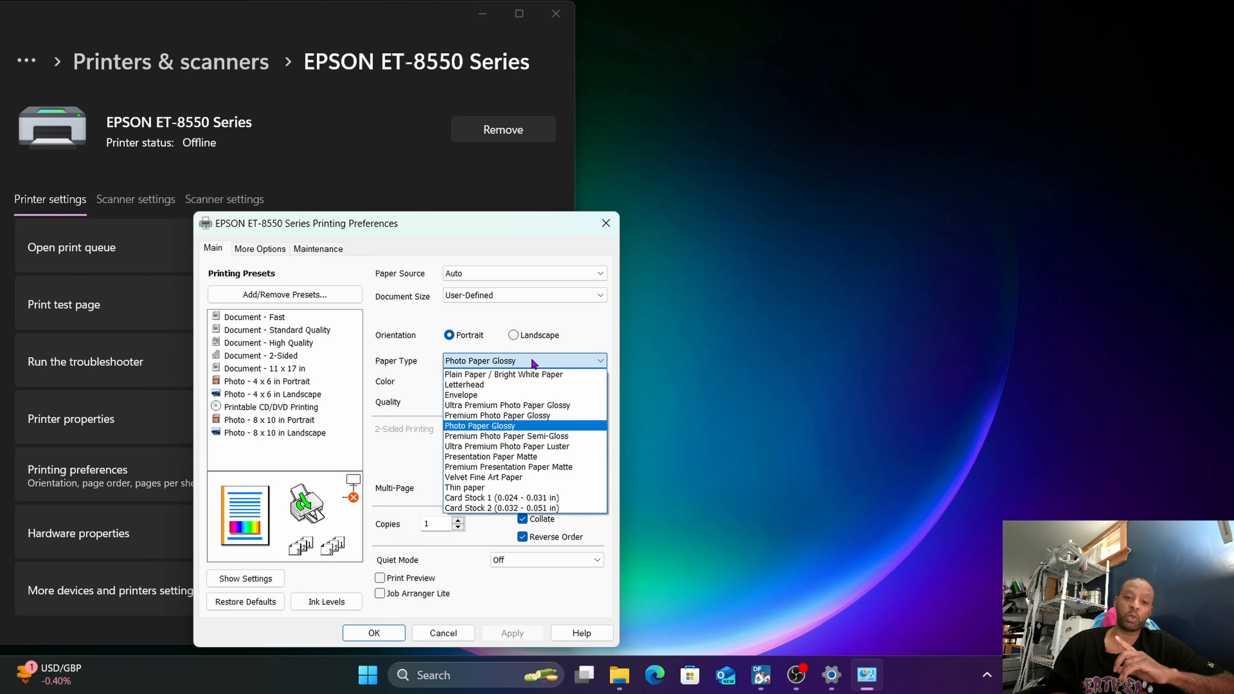
click(527, 374)
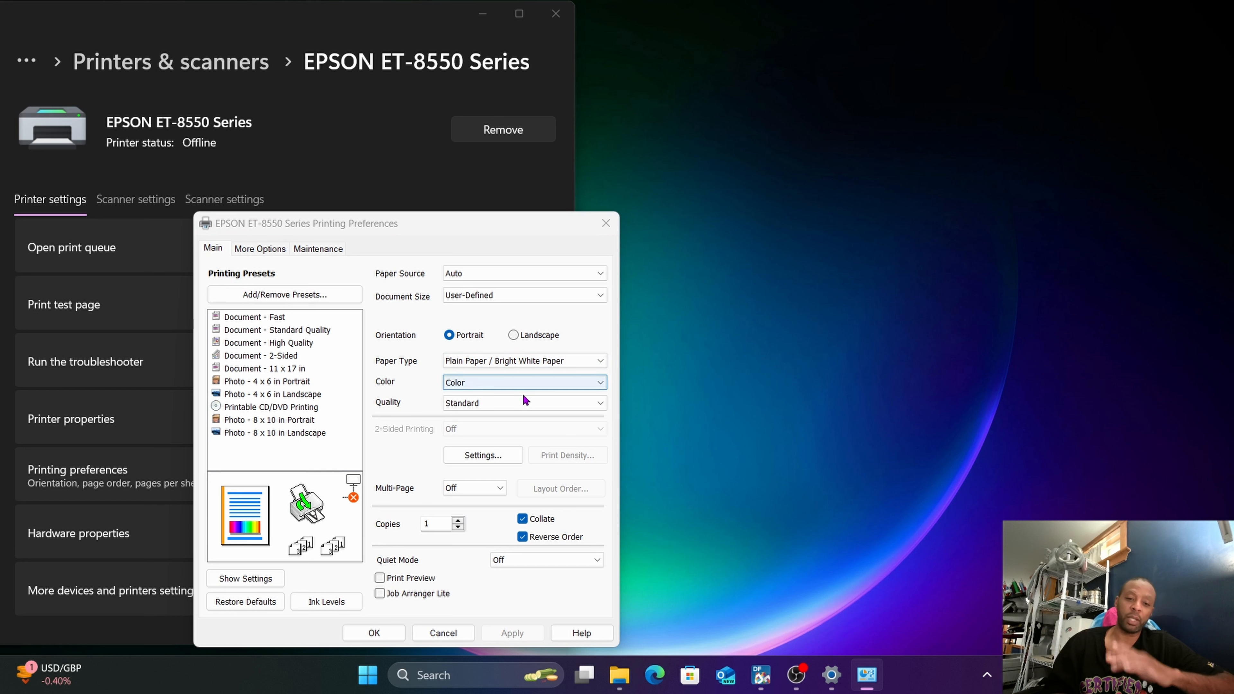
click(521, 402)
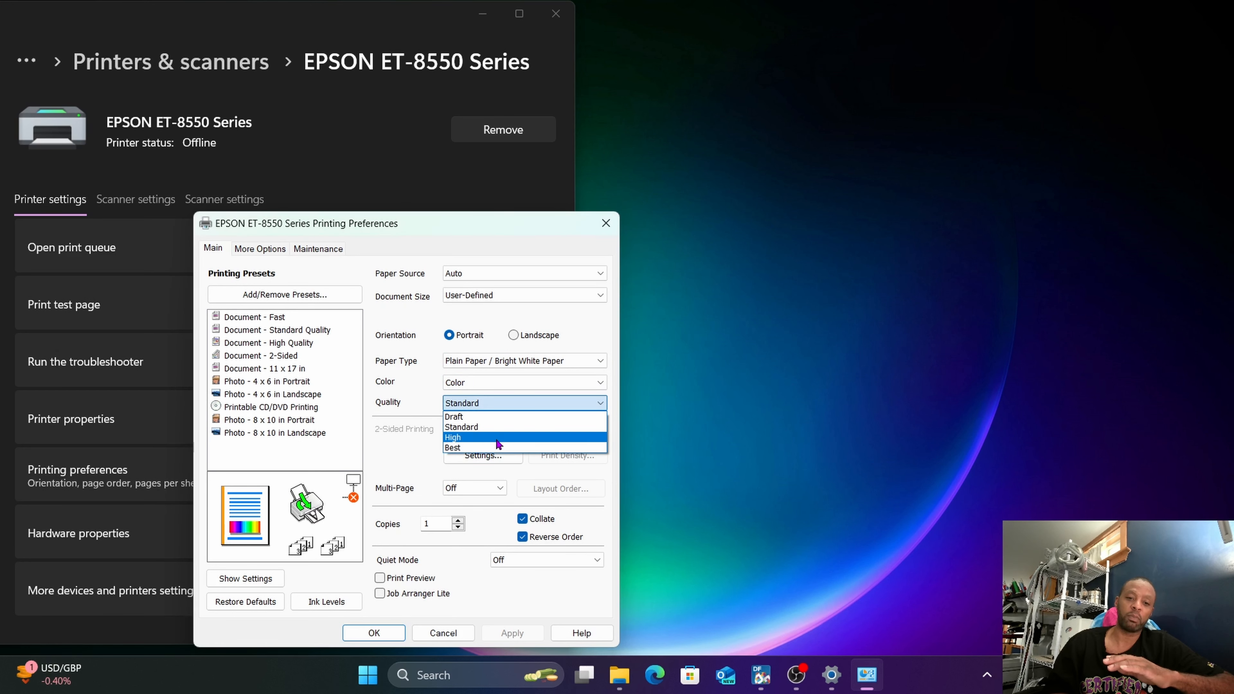
click(498, 437)
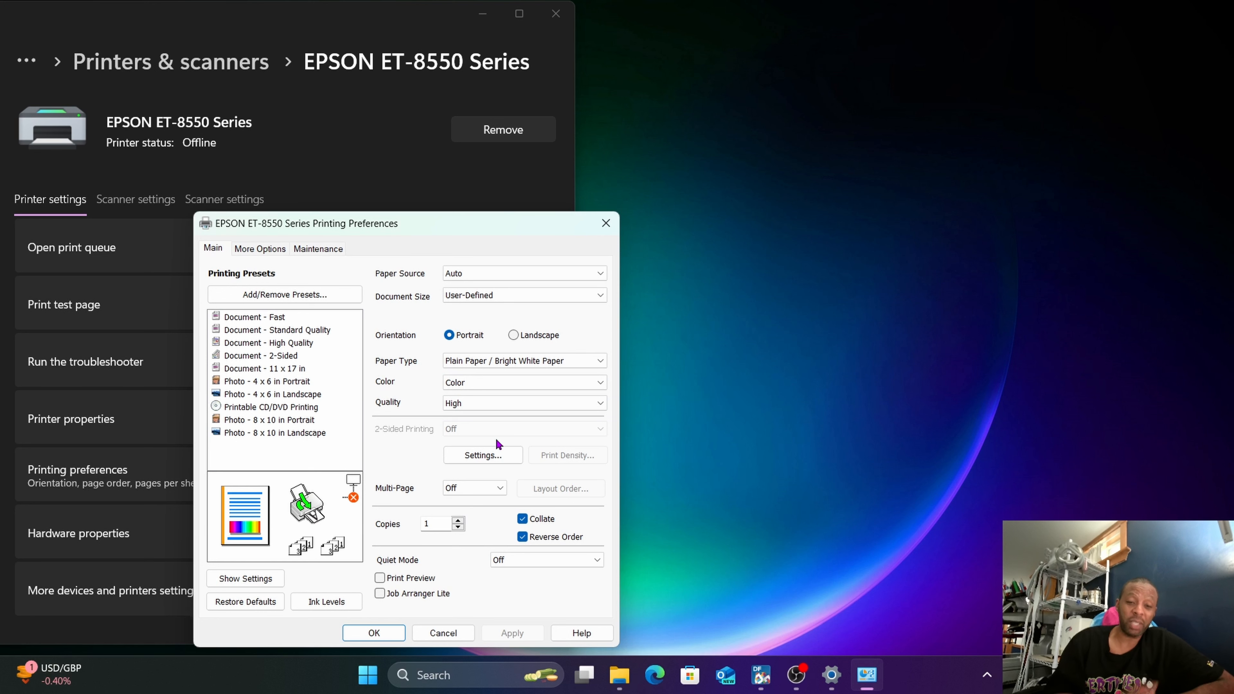
click(501, 400)
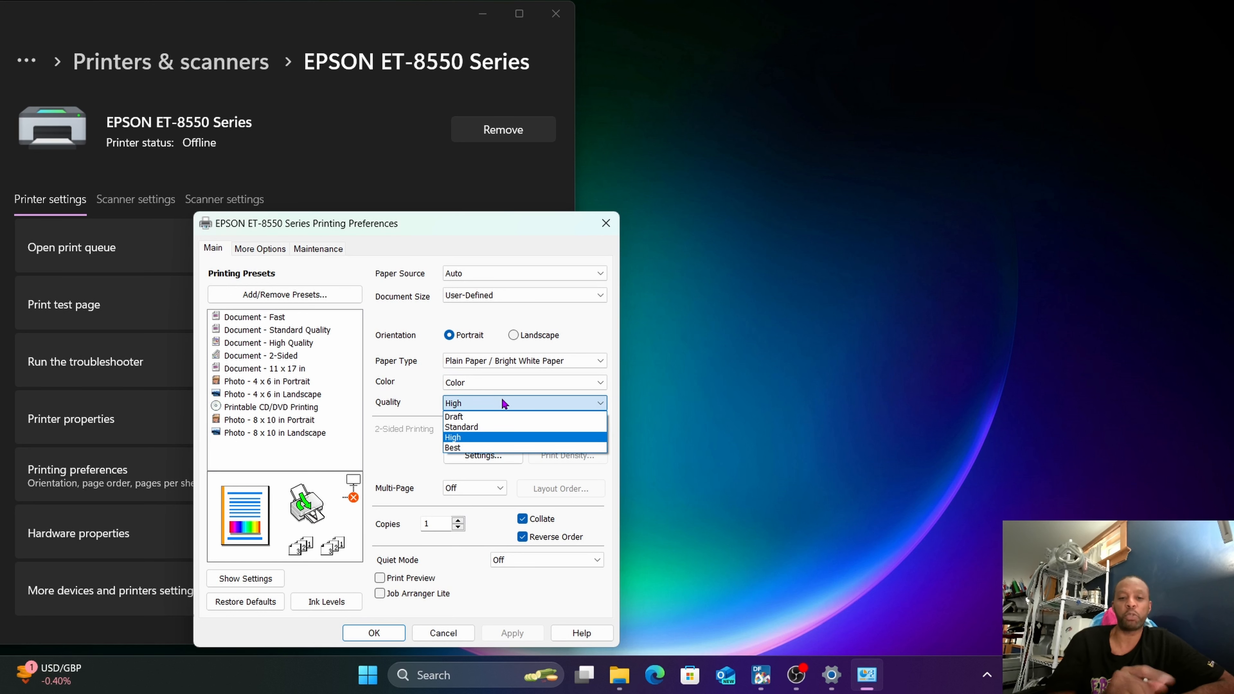
click(499, 439)
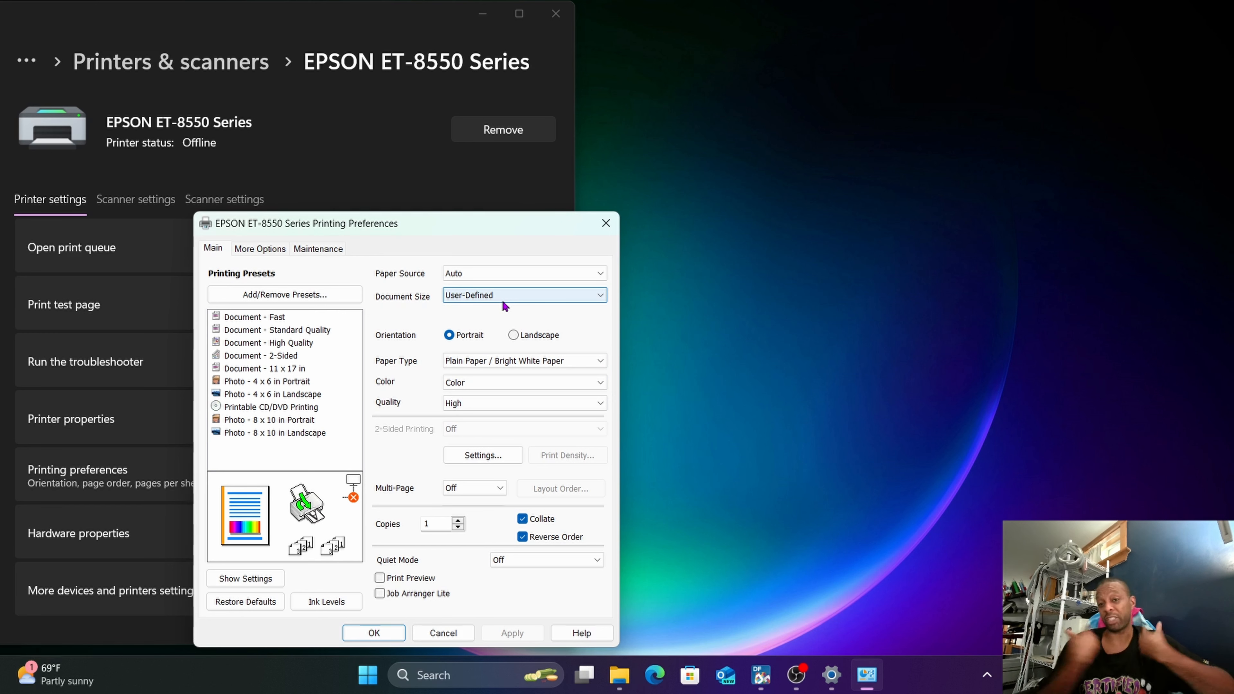
Set the printer's custom color correction to No Color Adjustment.
click(264, 248)
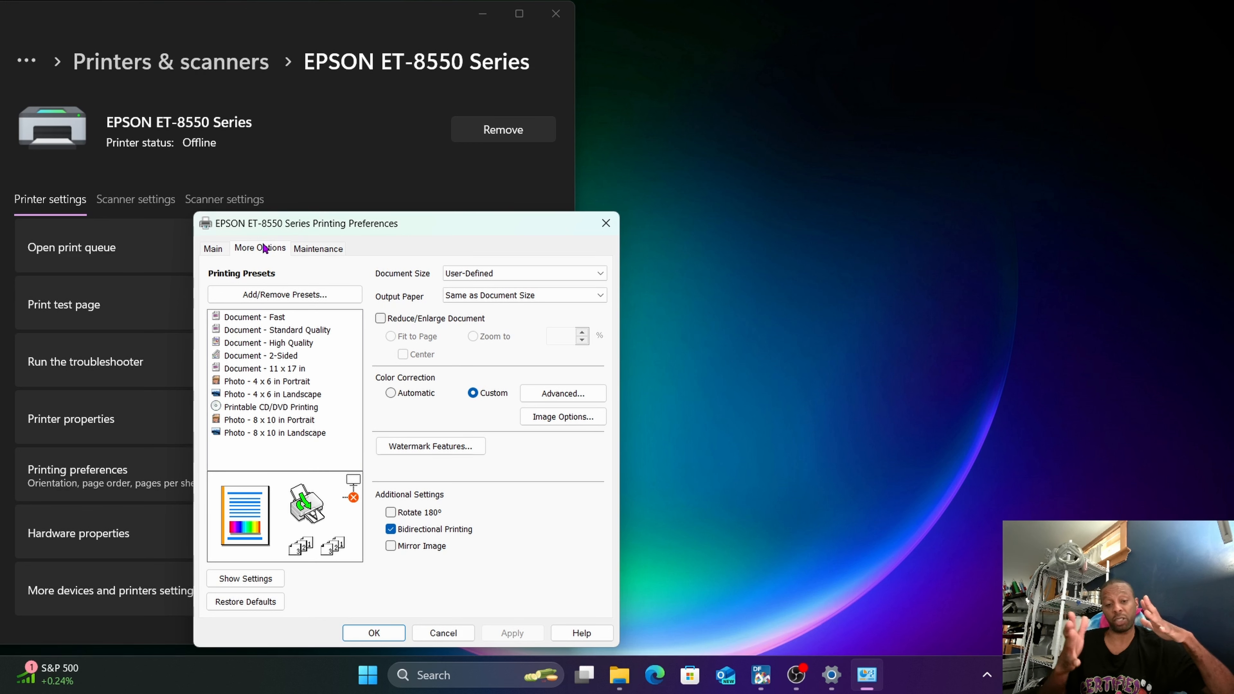
click(564, 395)
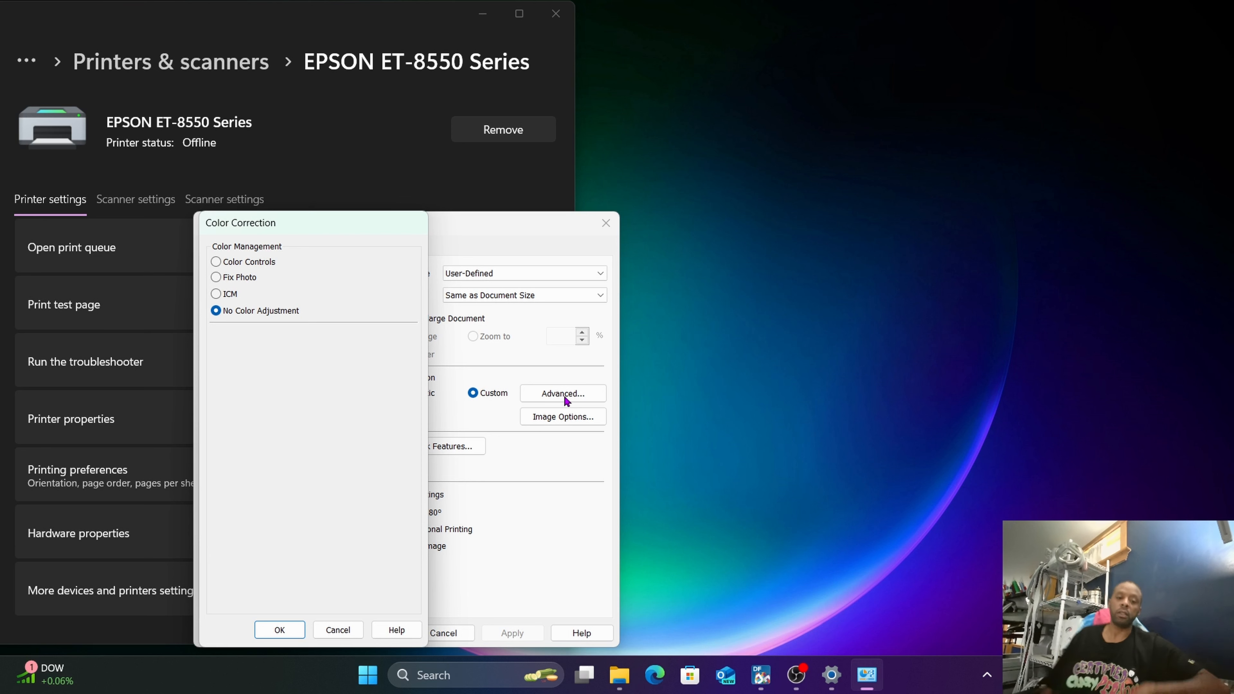
click(280, 631)
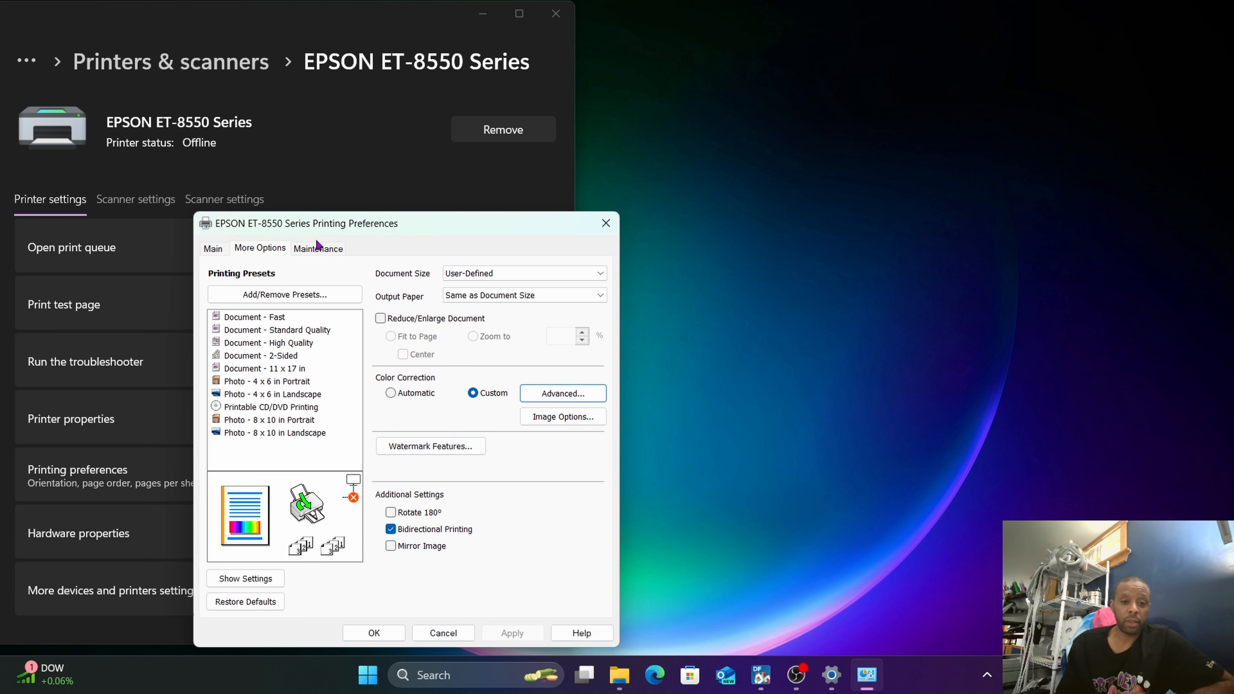
Accept the extended settings with Check Paper Width Before Printing and Thick Paper and Envelopes enabled, and save the printing preferences.
click(311, 256)
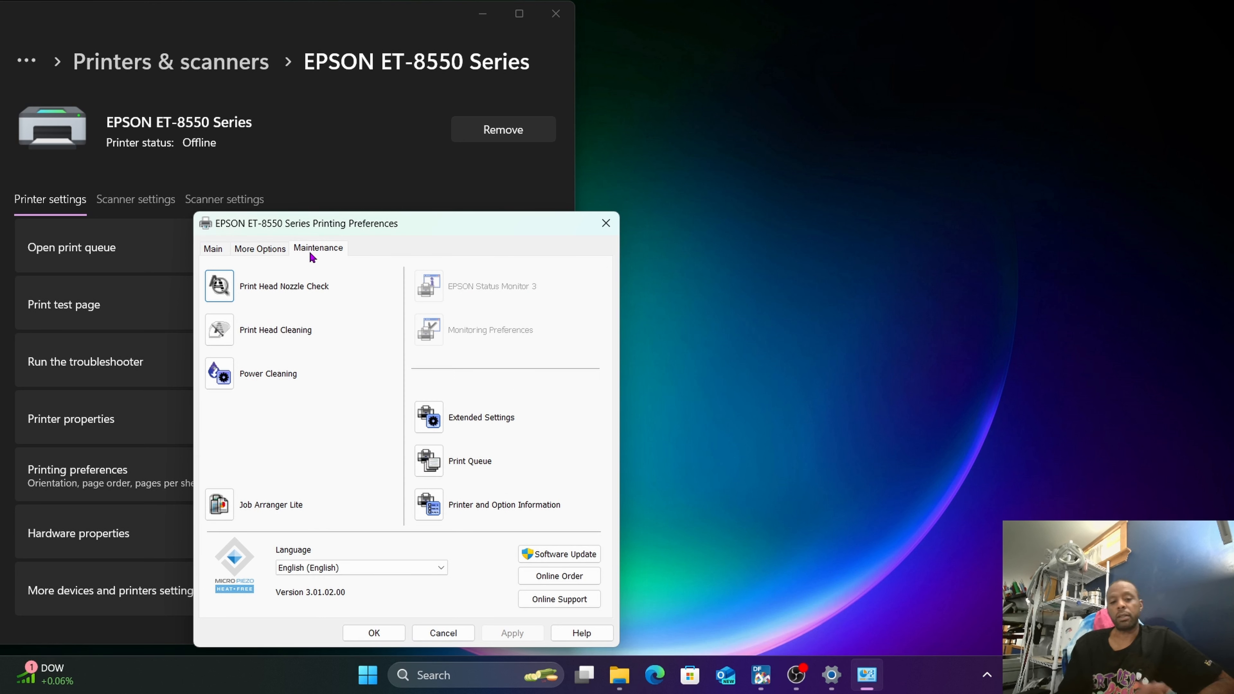
click(436, 421)
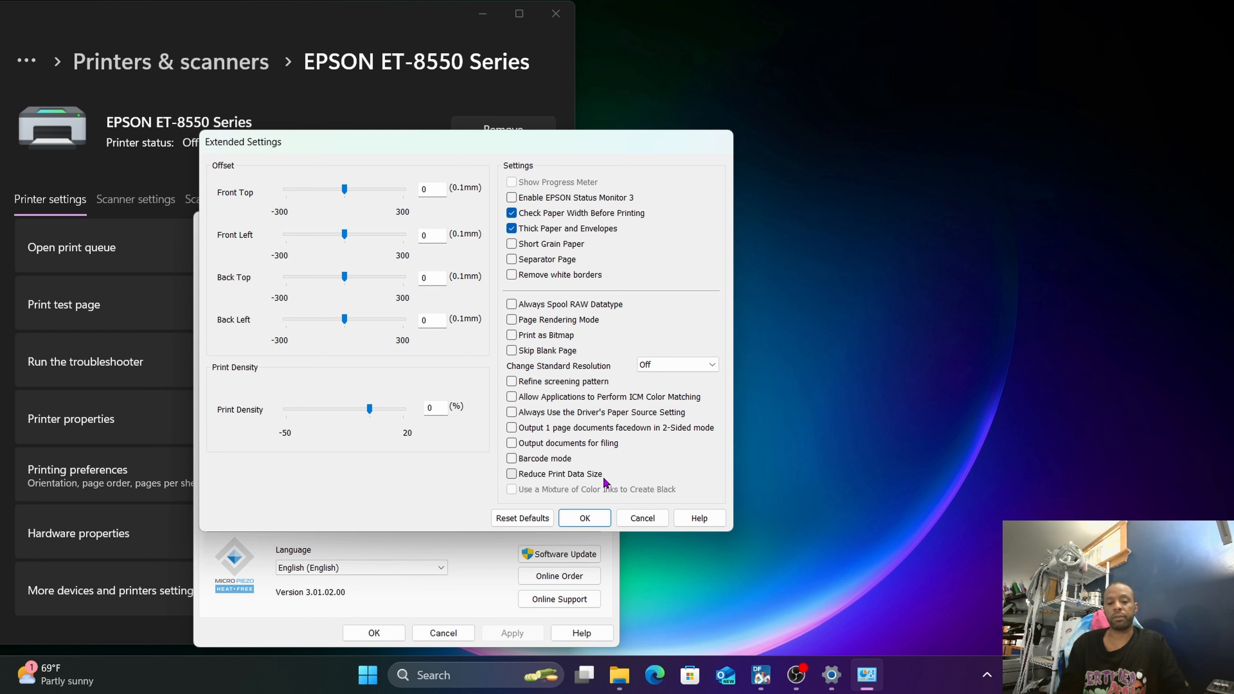
click(583, 518)
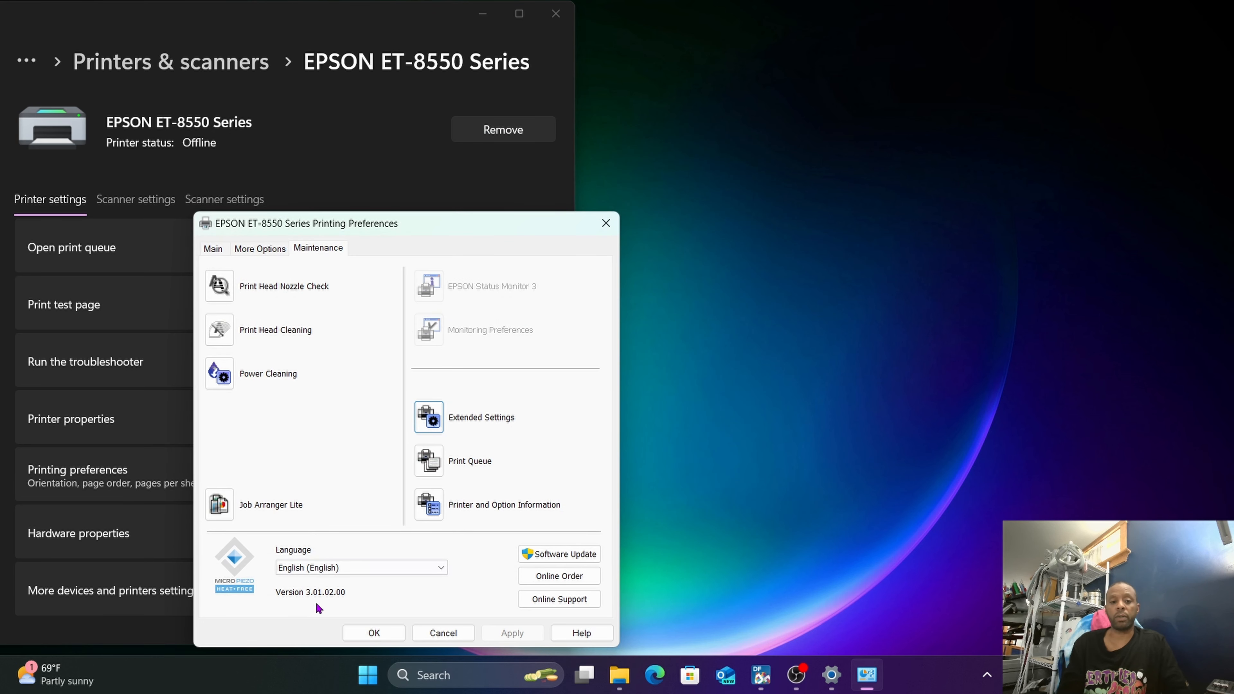
click(377, 631)
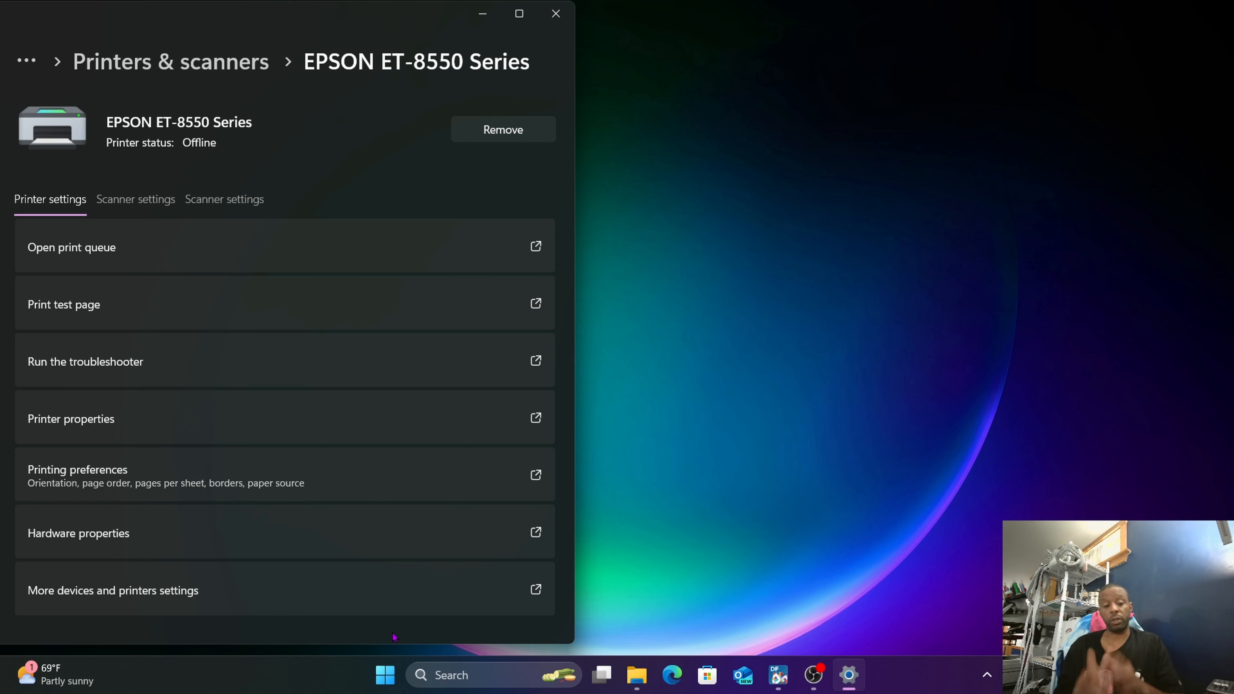
click(555, 13)
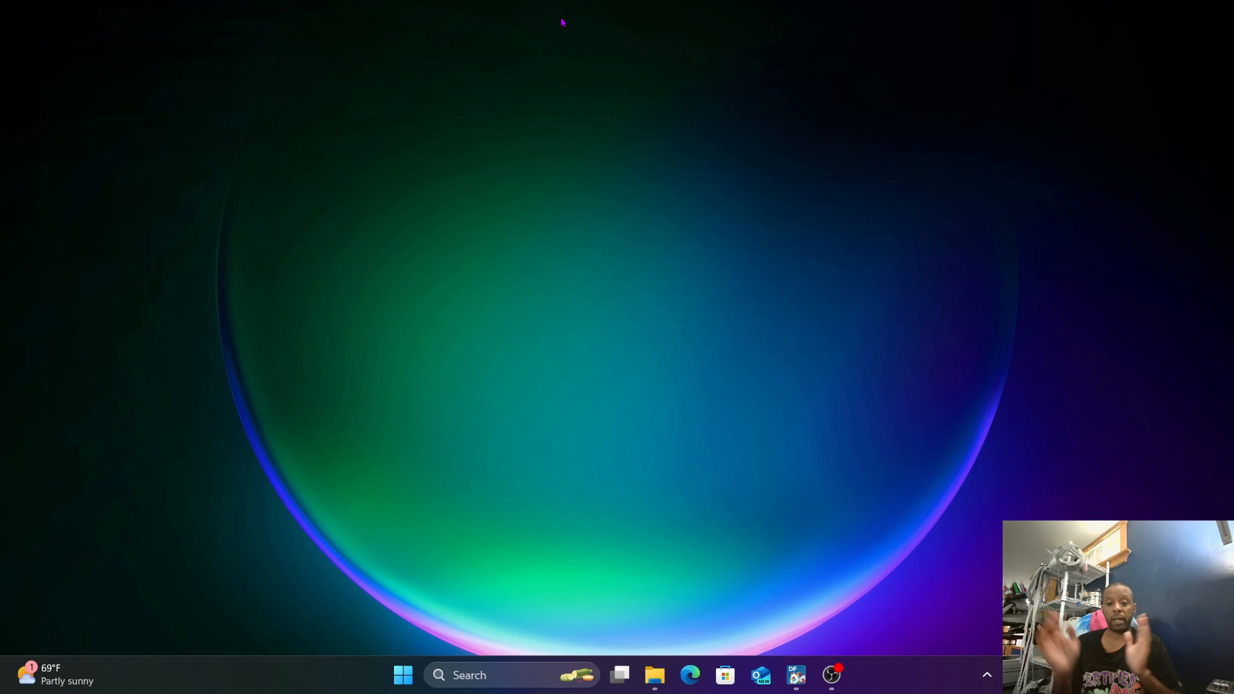
Switch to Digital Factory and enable Show advanced settings and options in the general workspace options, saving the change.
click(796, 676)
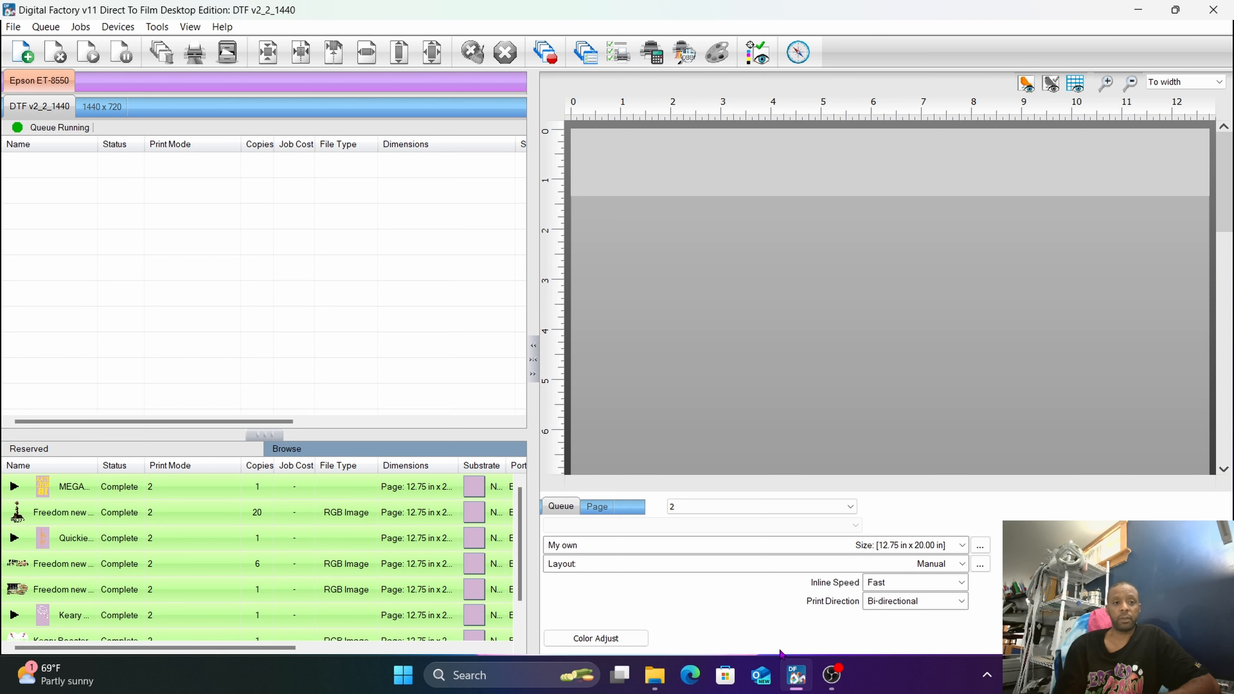
click(171, 31)
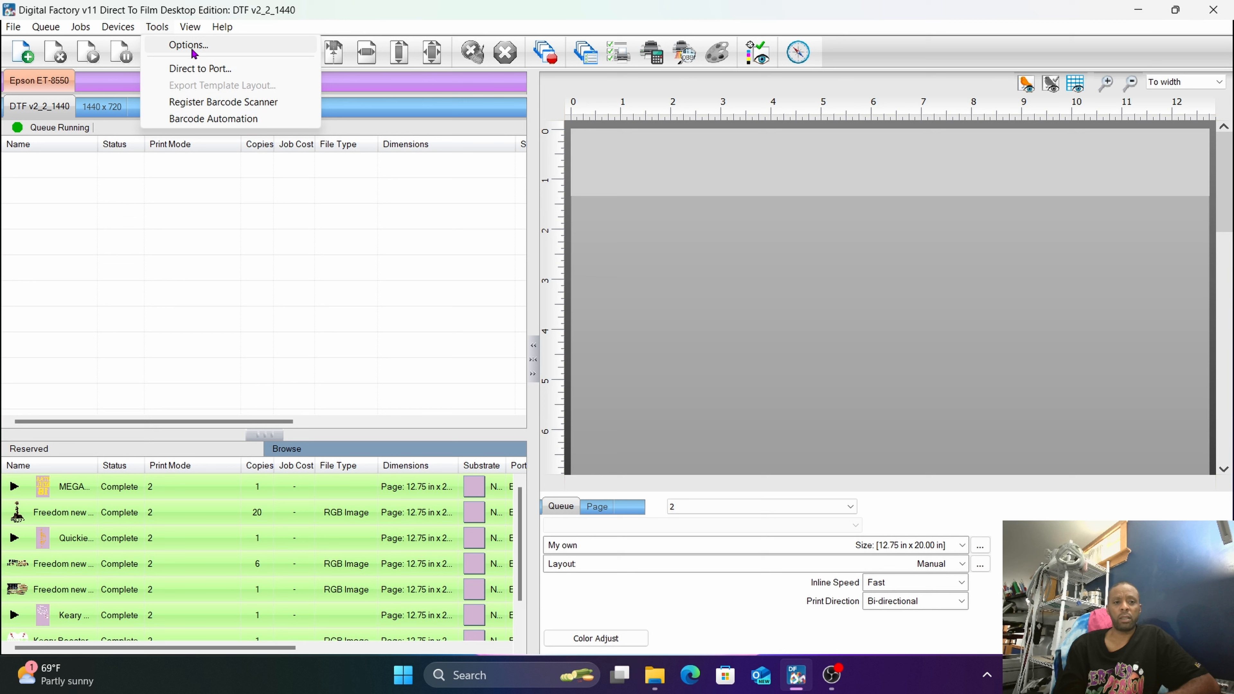
click(116, 28)
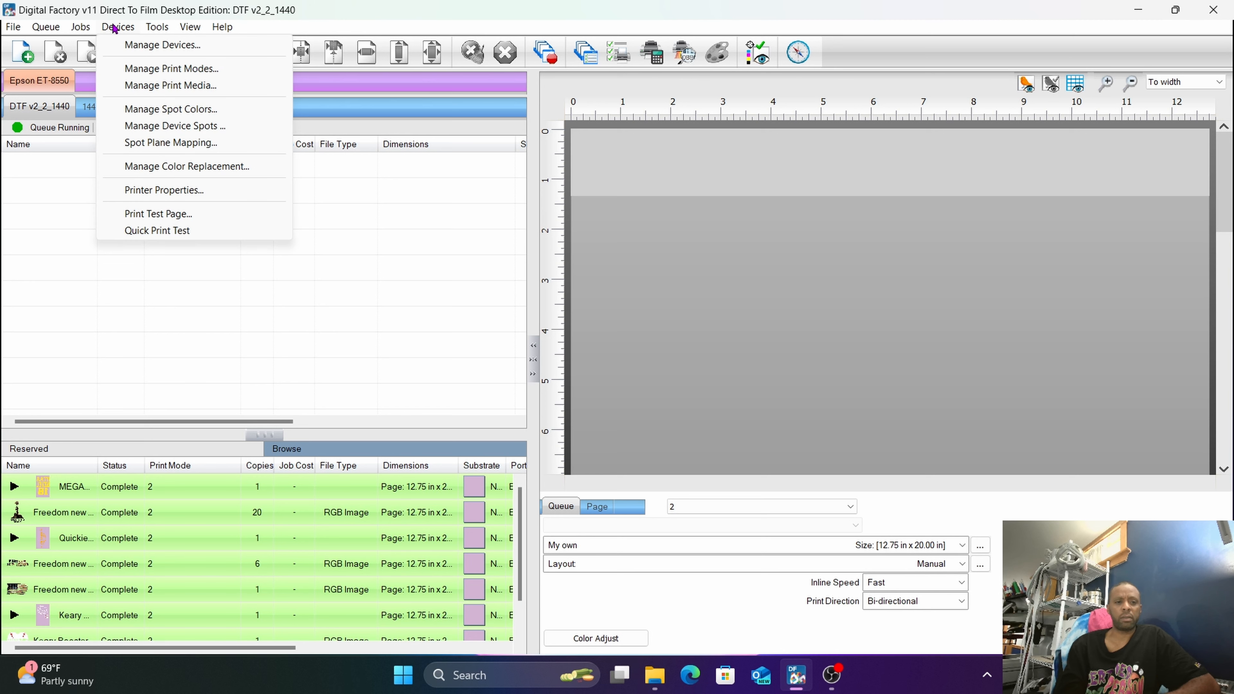
mouse_move(160, 28)
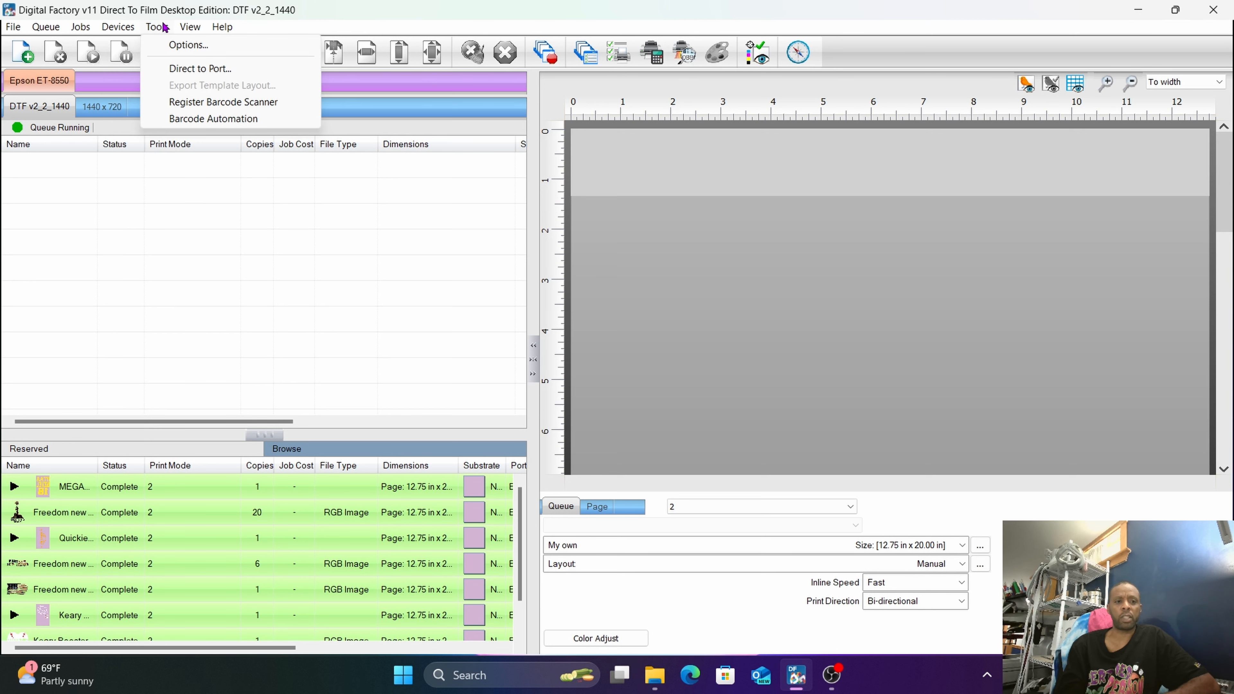
click(179, 47)
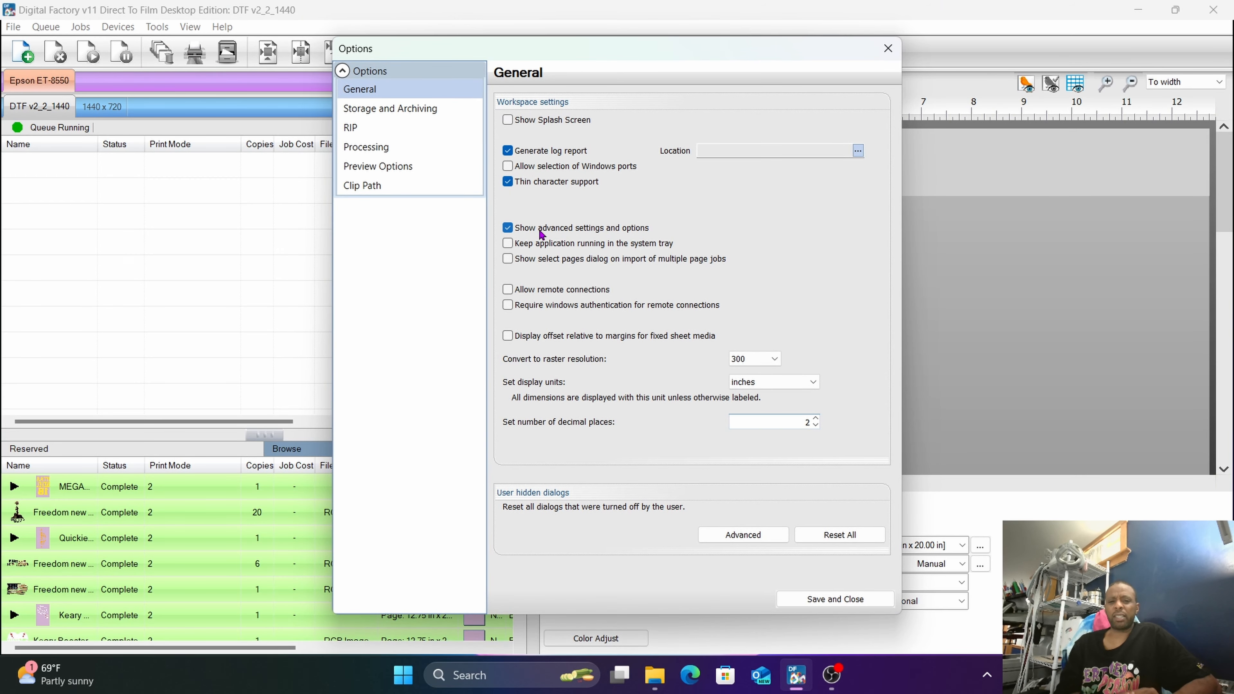
click(508, 228)
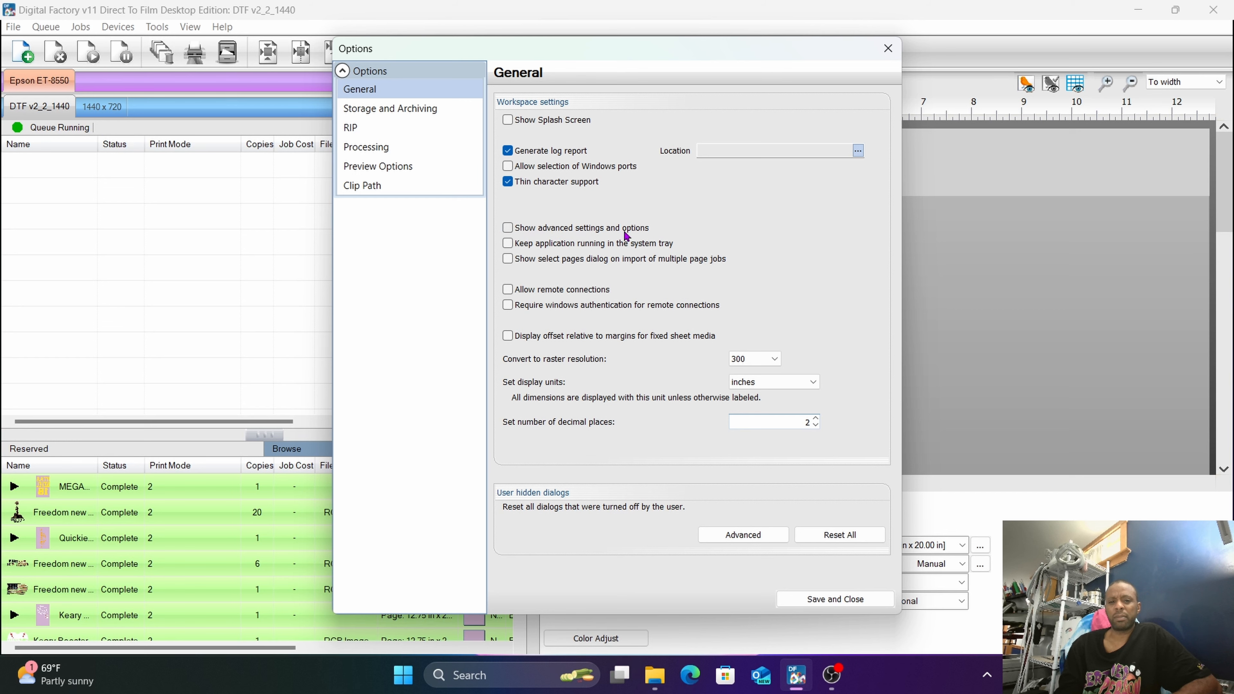
click(507, 227)
click(847, 598)
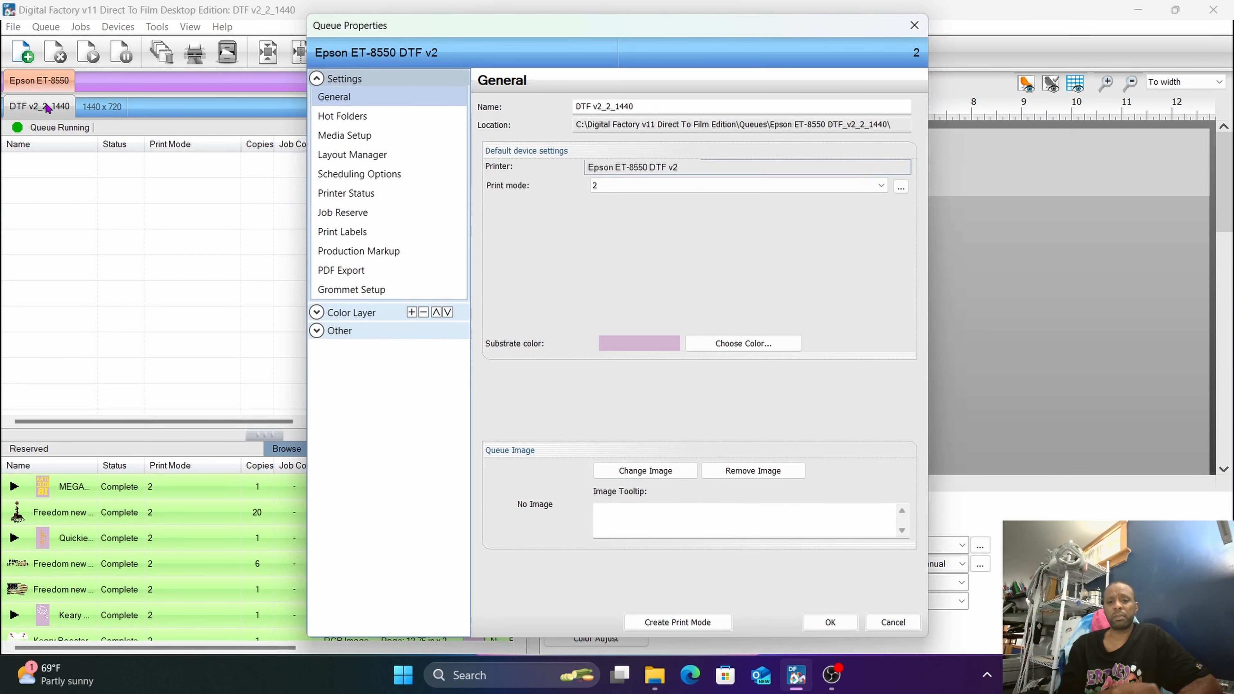
Review the color layer's Printer Options and Layer Profile in the Epson ET-8550 DTF v2 queue properties.
click(318, 314)
click(345, 369)
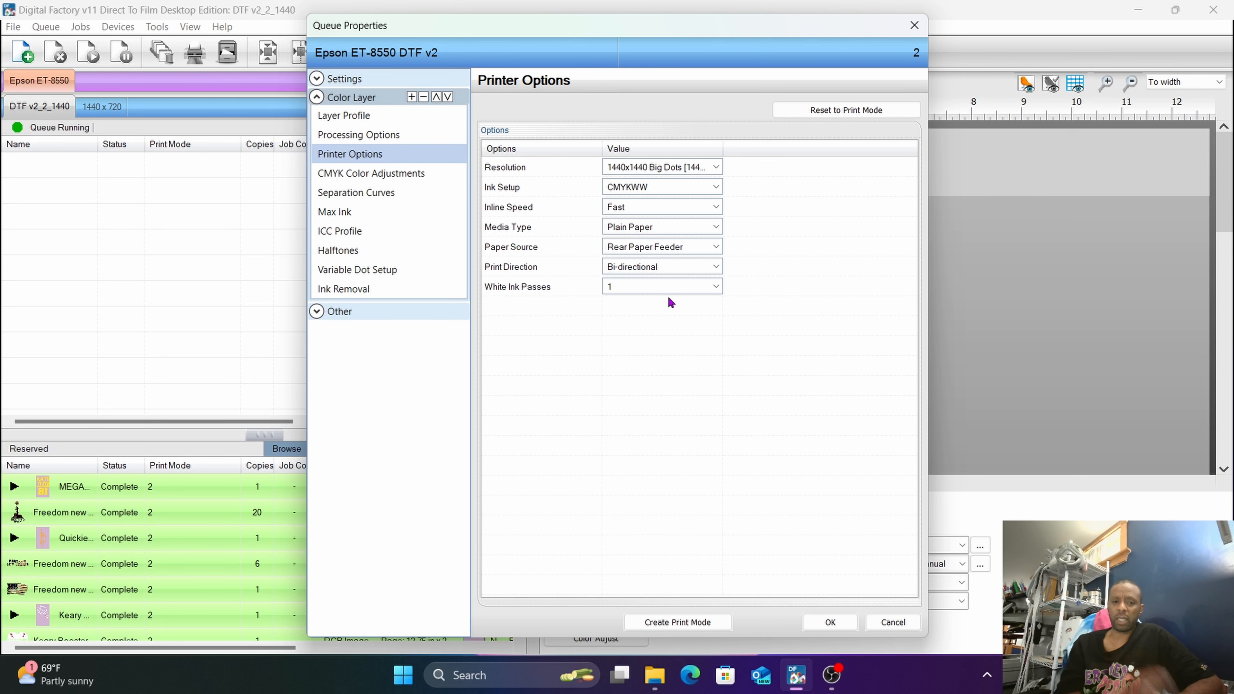
click(357, 122)
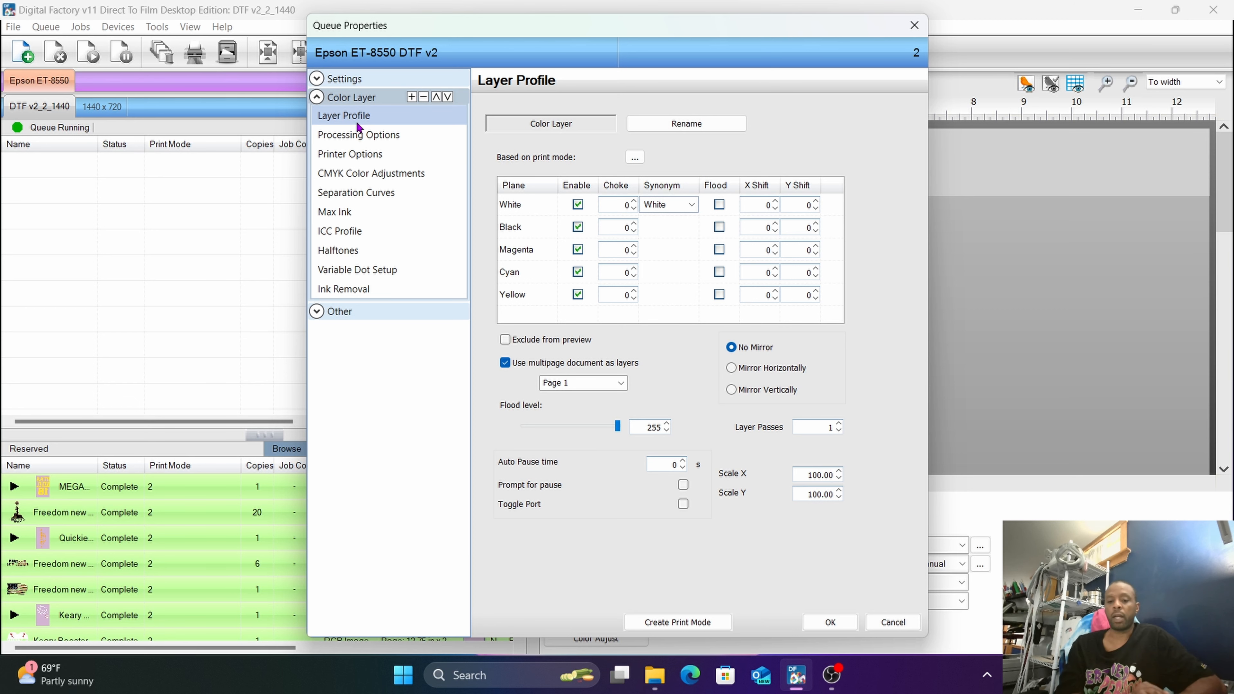
Examine the queue's General, Hot Folders and Media Setup settings, including the media size and margins.
click(340, 78)
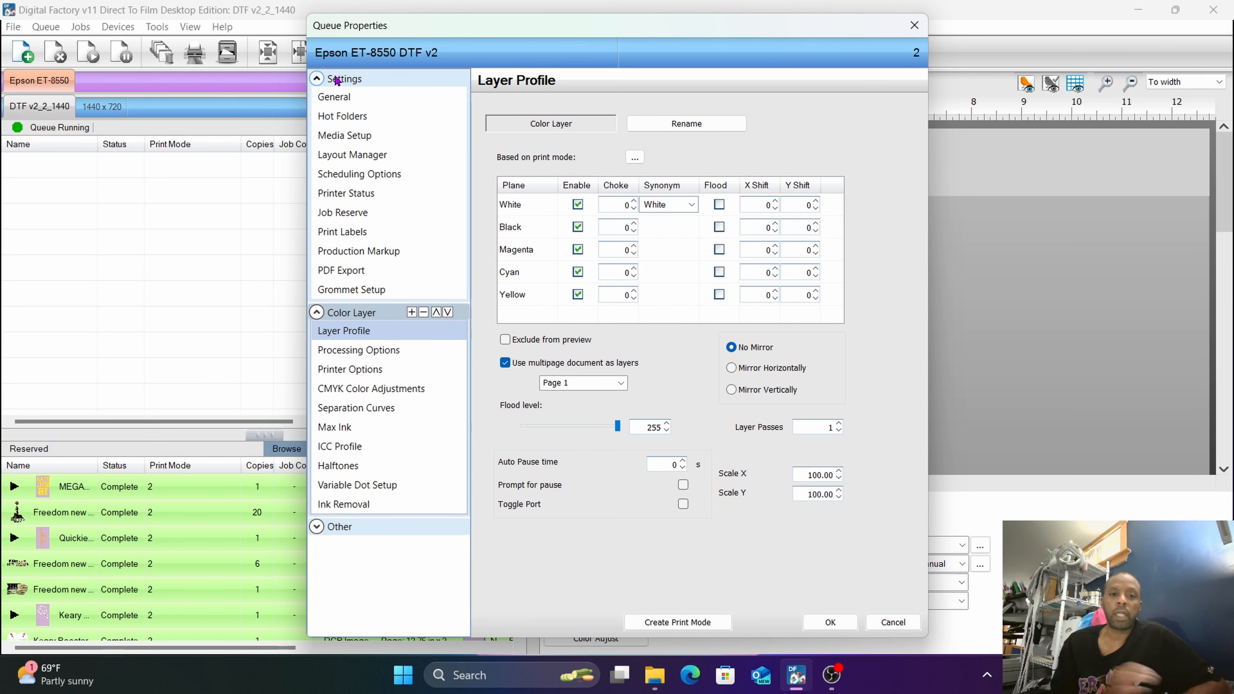
click(336, 97)
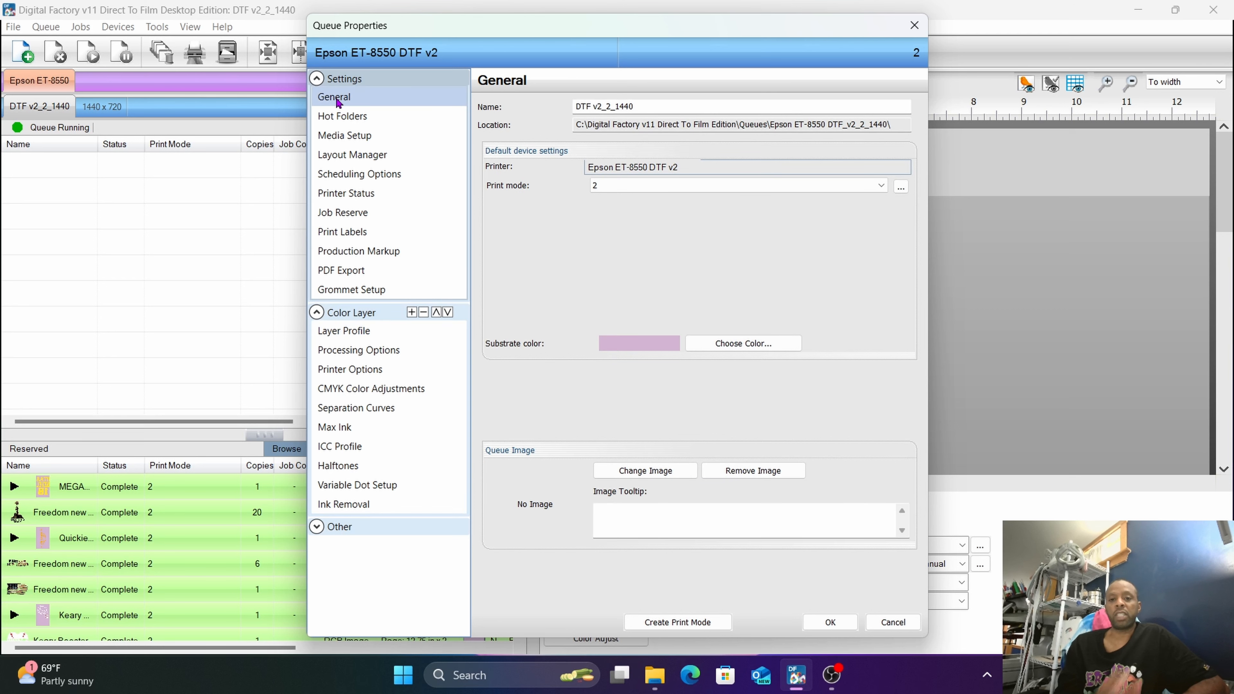
click(338, 136)
click(338, 122)
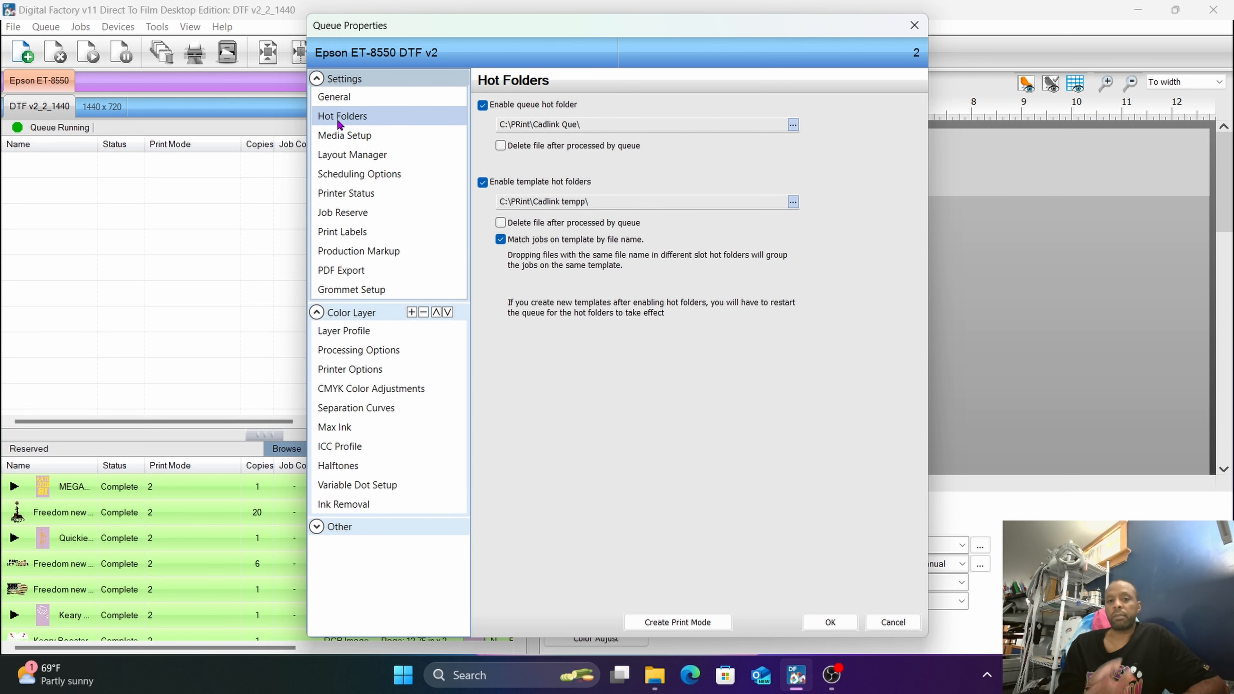
click(342, 136)
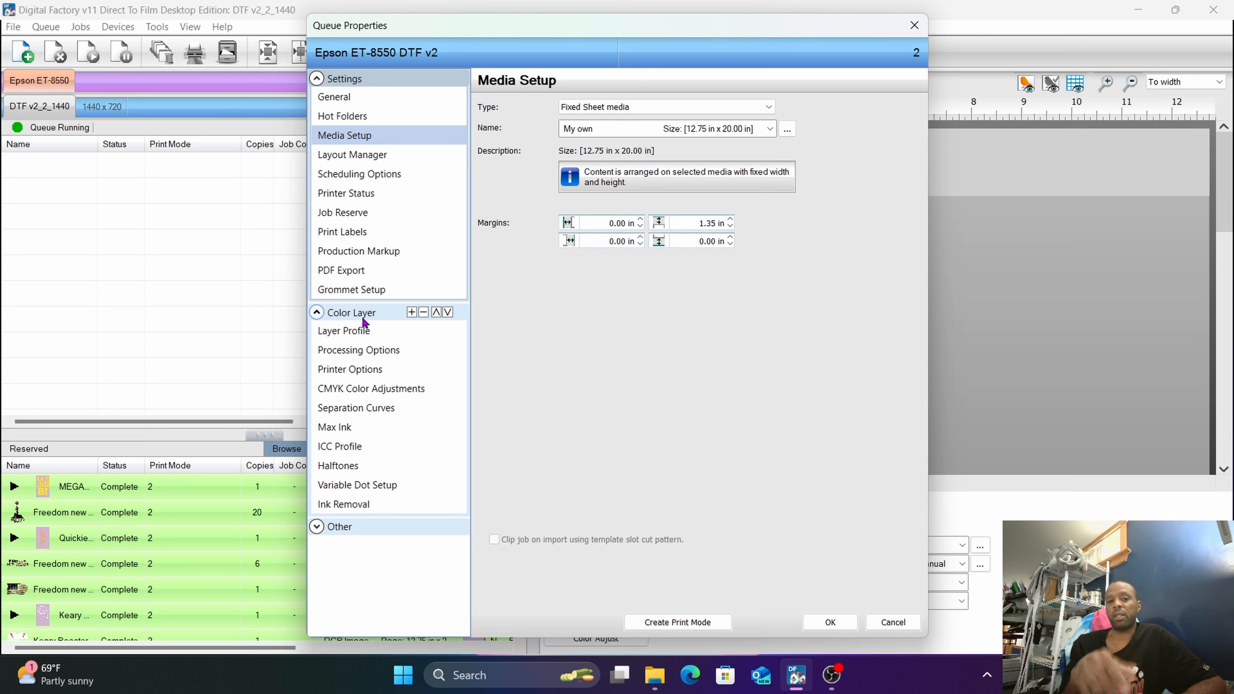
click(364, 331)
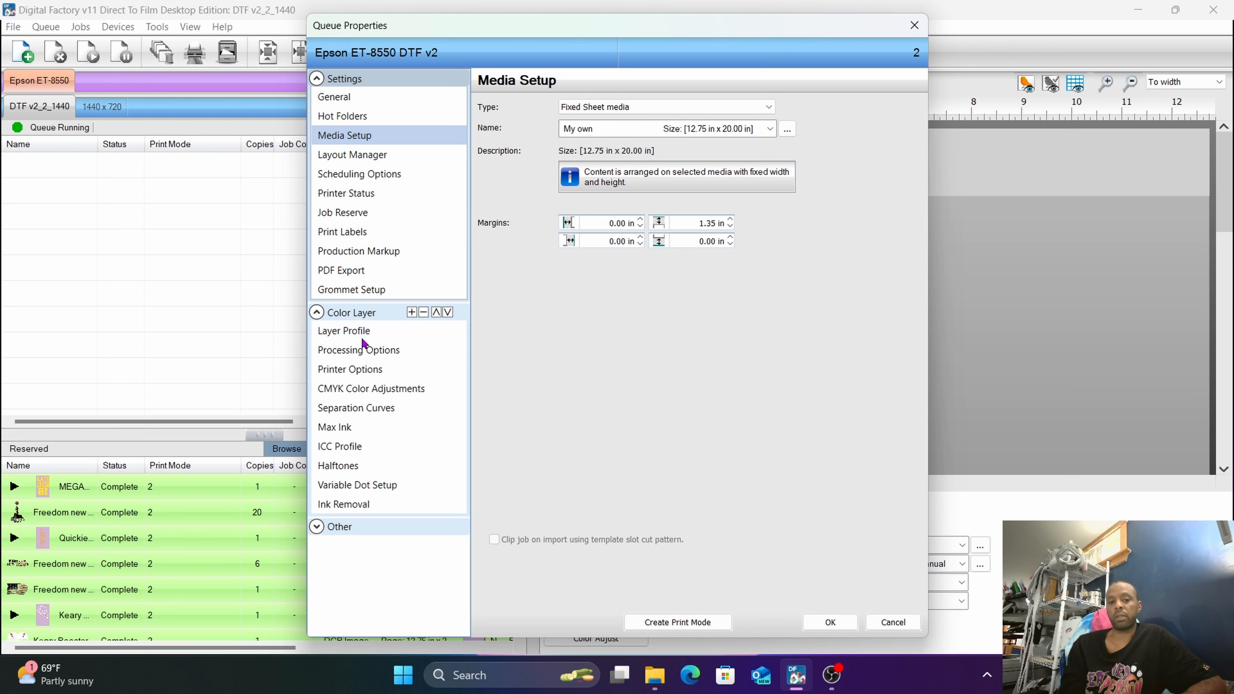
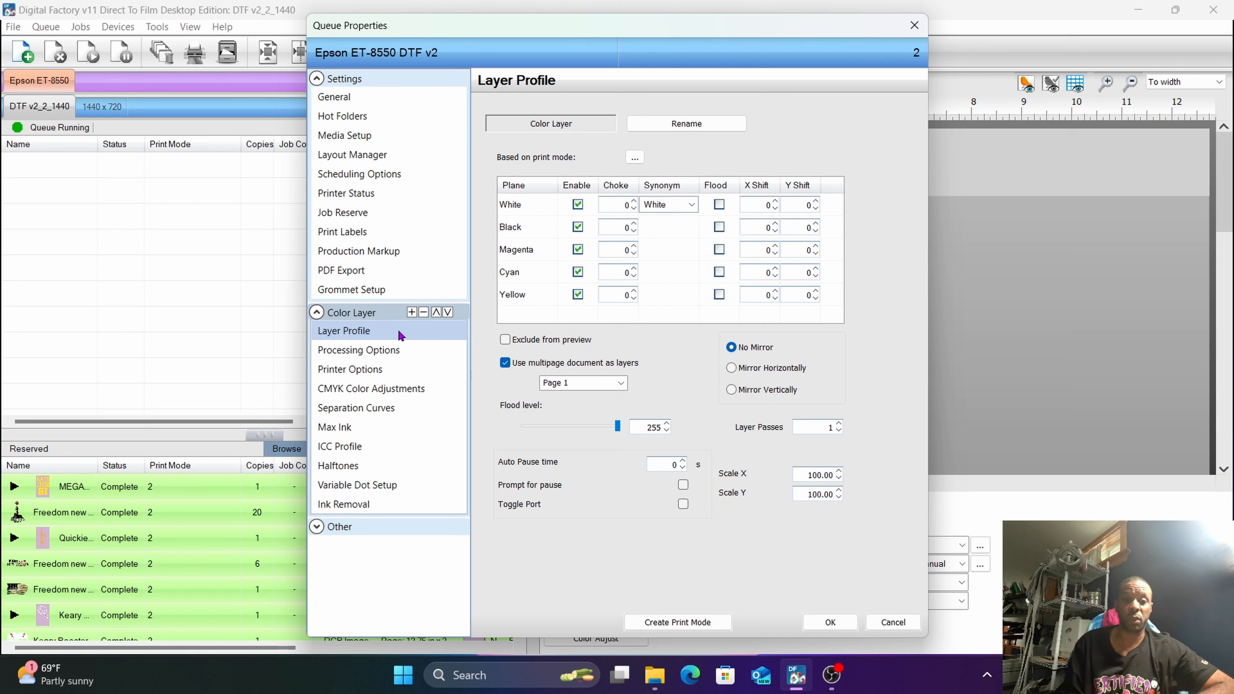
Review the color layer's Processing Options, including the choices for white underbase strength under black.
click(374, 348)
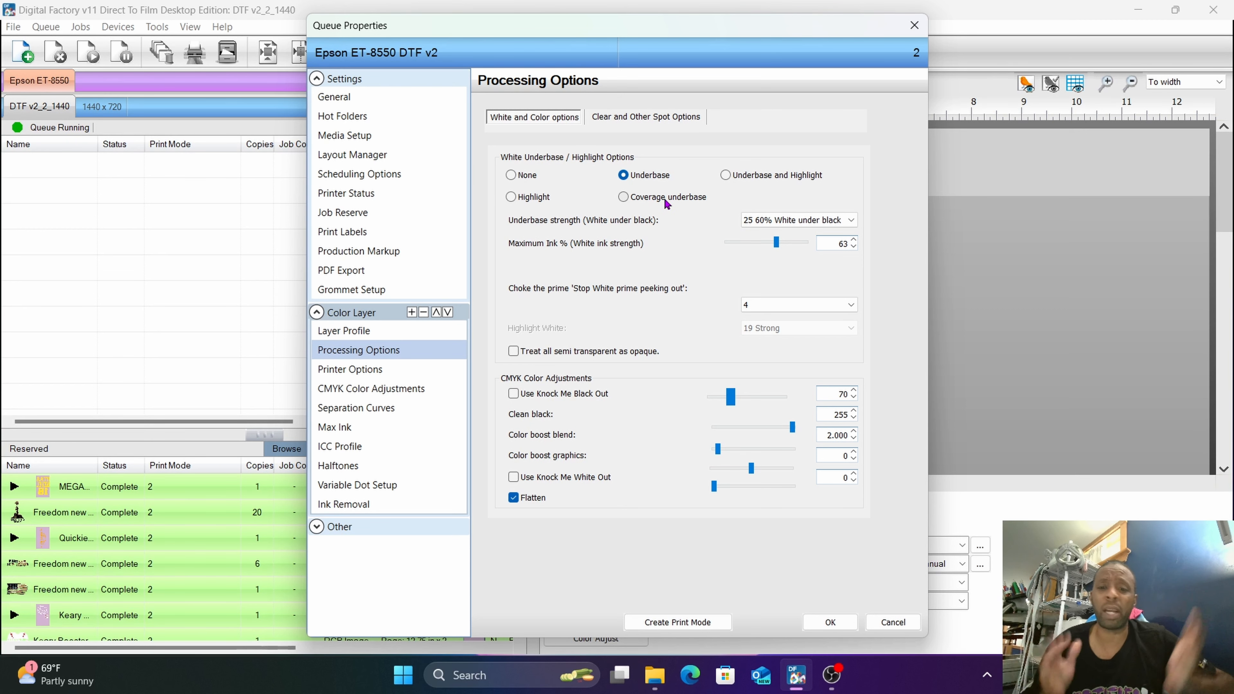
click(838, 221)
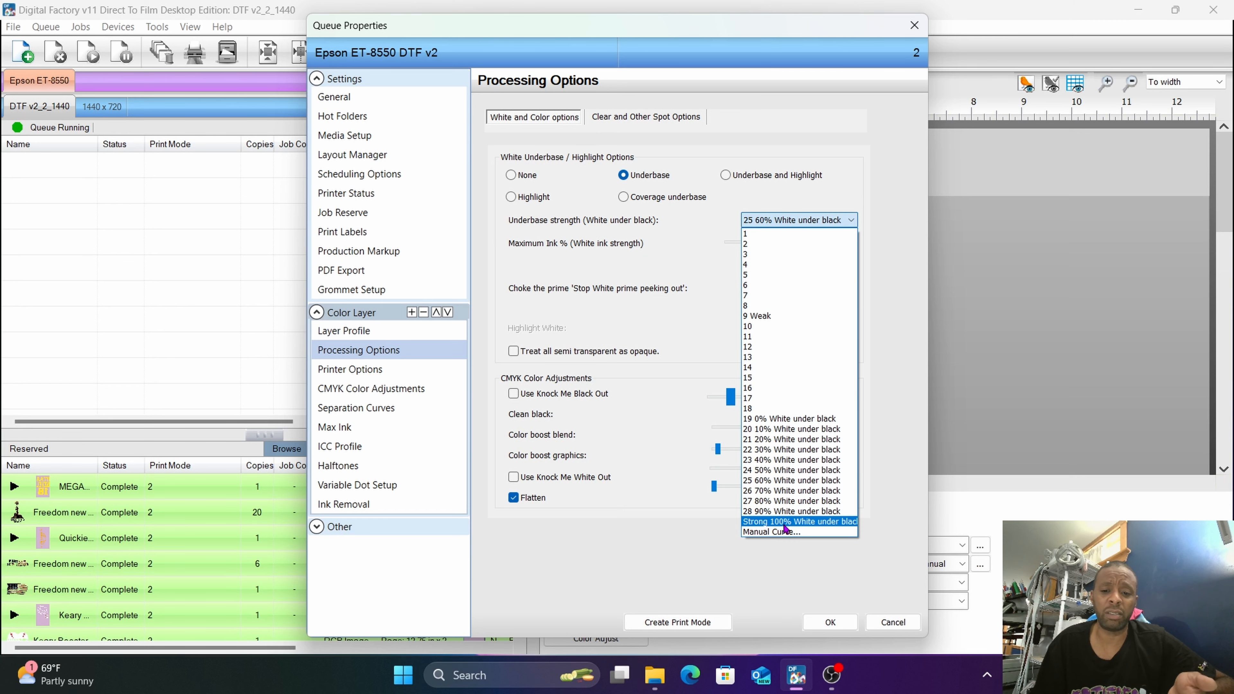
click(695, 221)
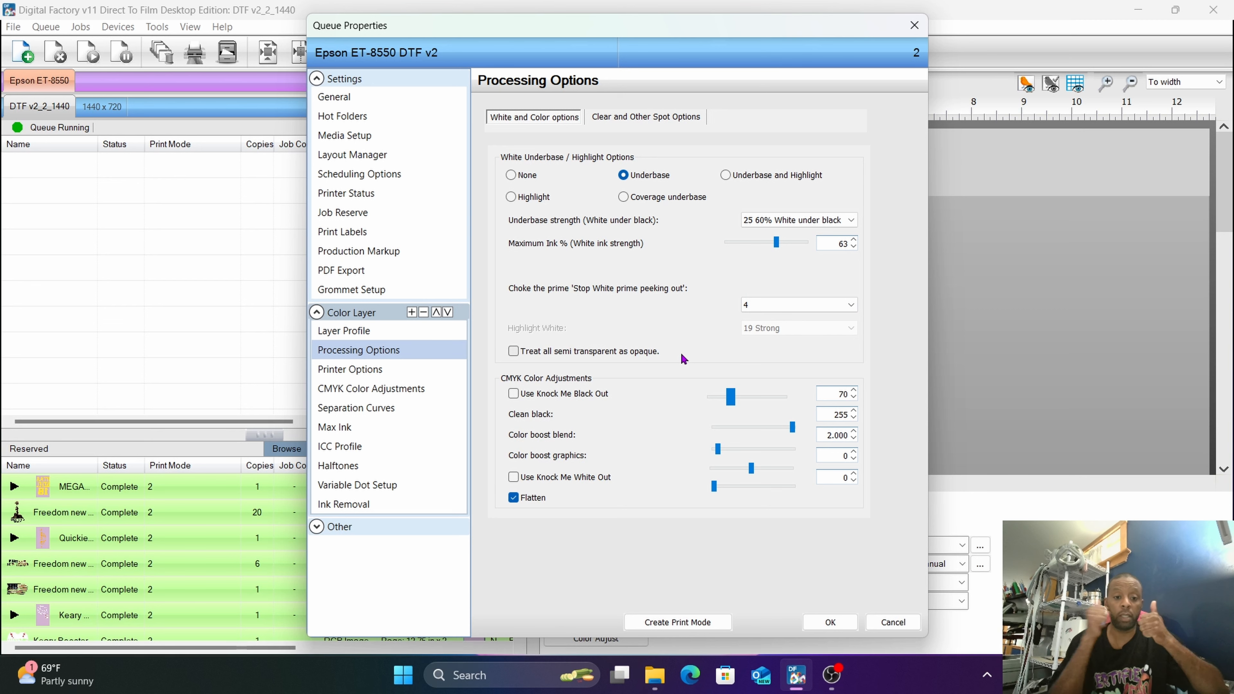
Examine the color layer's Printer Options, keeping the 1440x1440 Big Dots resolution and checking the available Inline Speed choices.
click(375, 378)
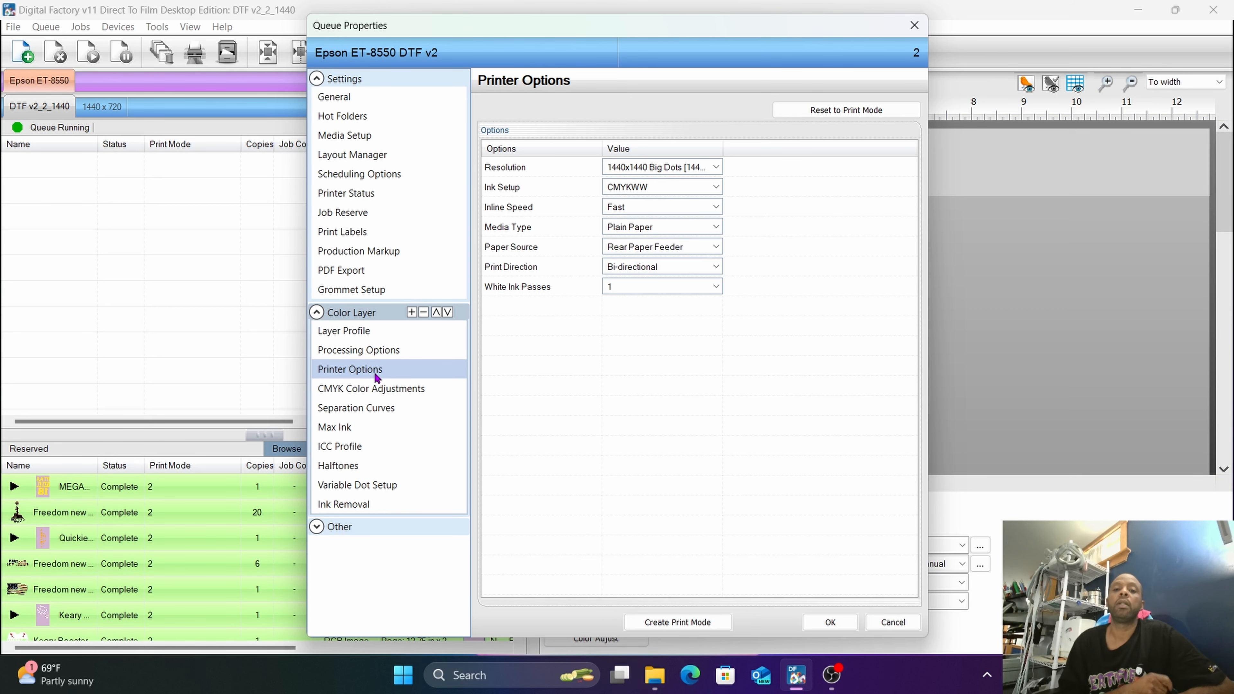
click(662, 167)
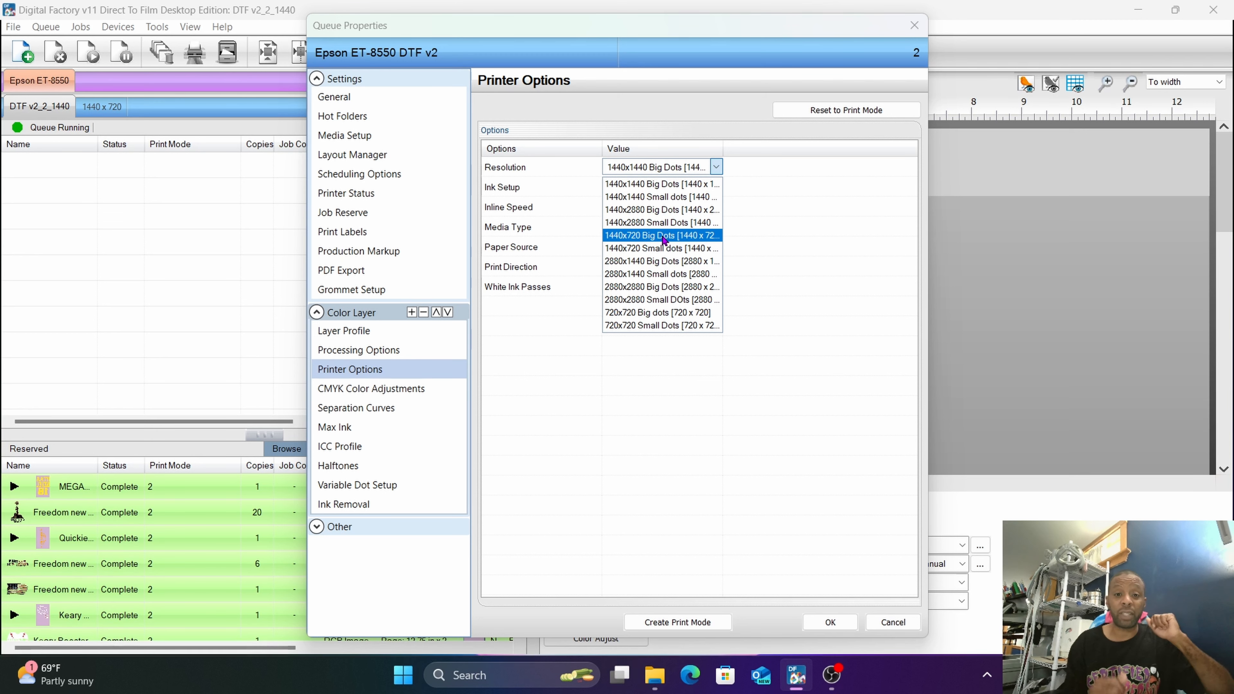
click(660, 190)
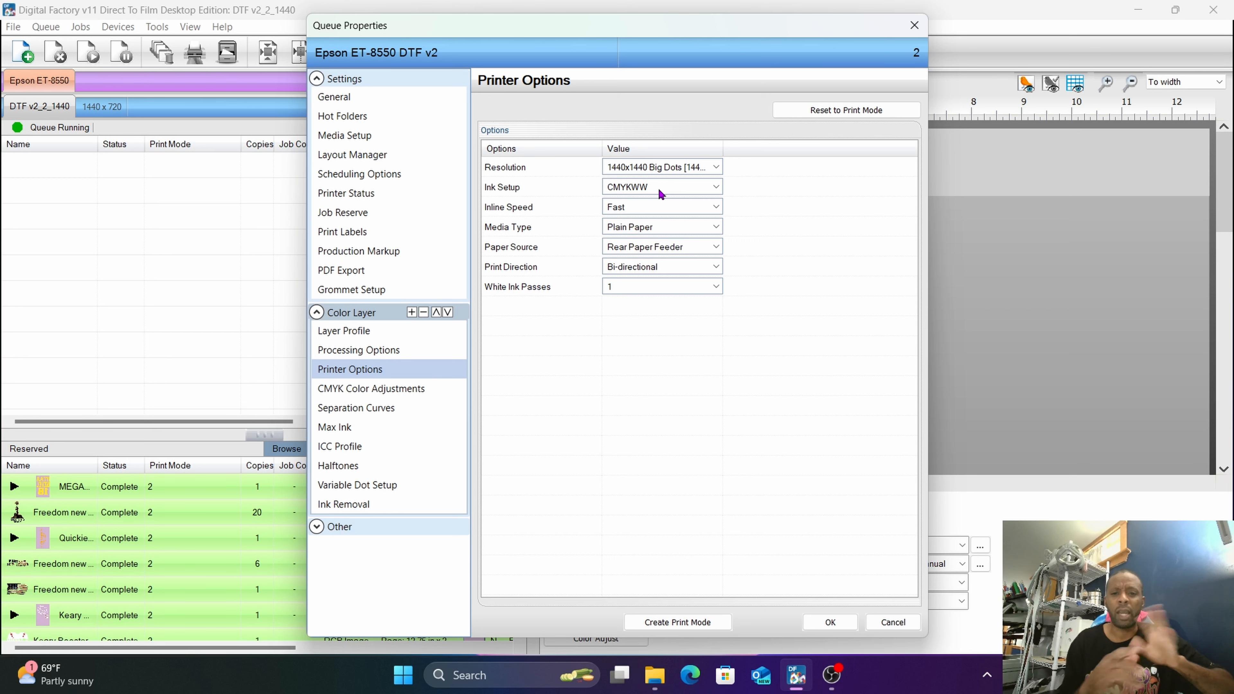
click(651, 206)
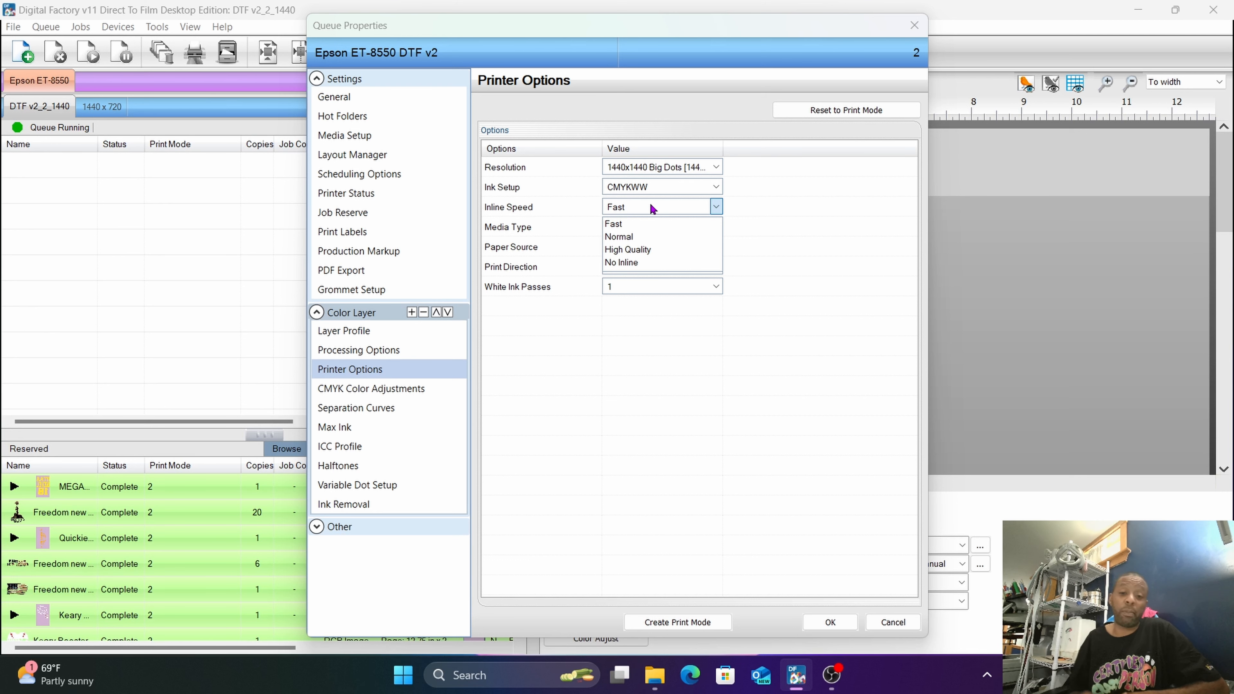
click(717, 205)
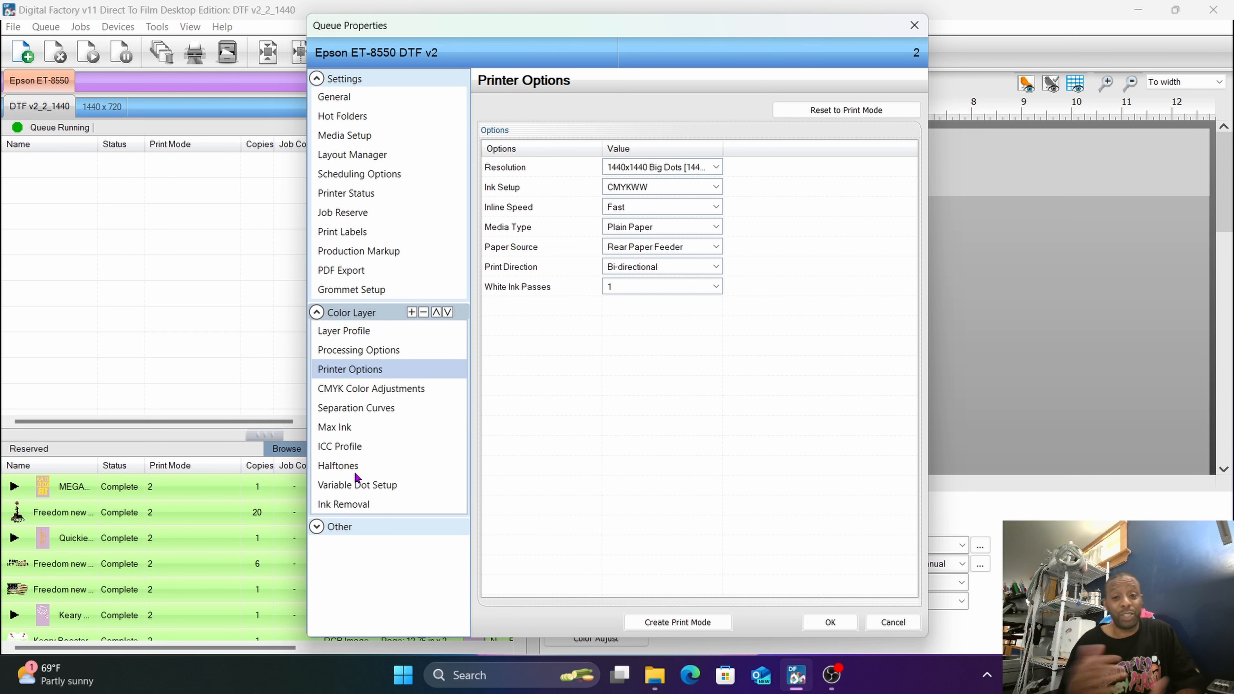
Review the color layer's CMYK Color Adjustments, Separation Curves, Max Ink and ICC Profile settings.
click(372, 396)
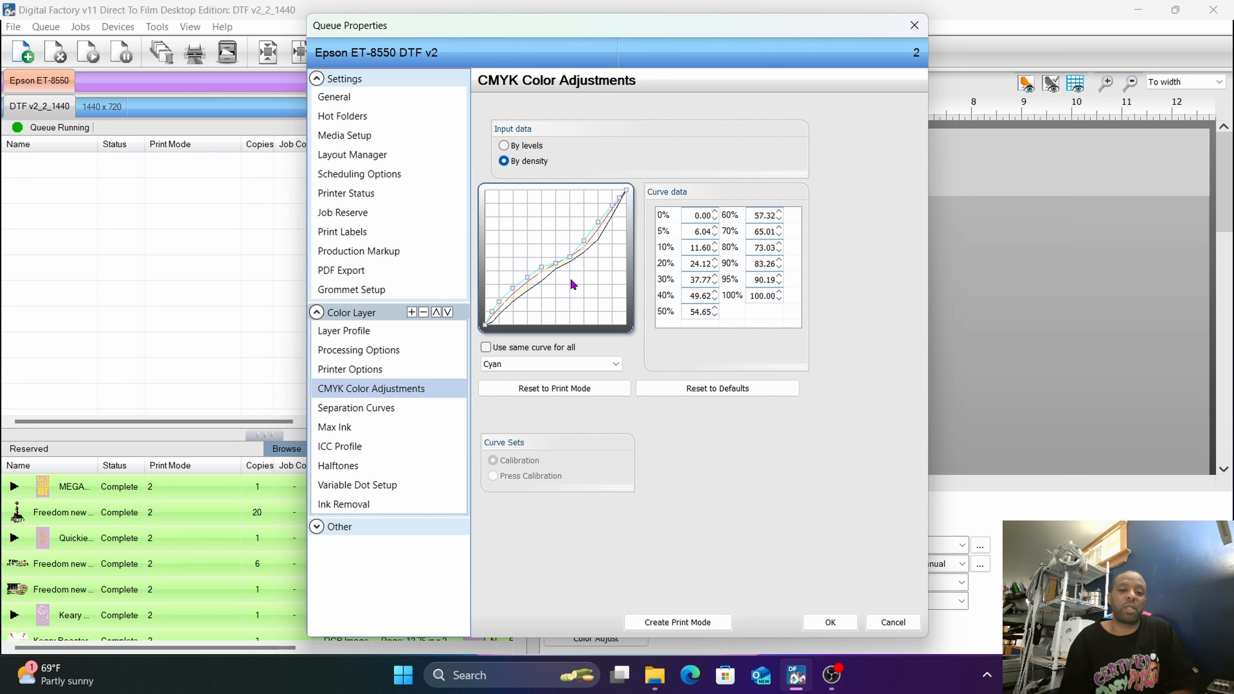
click(389, 413)
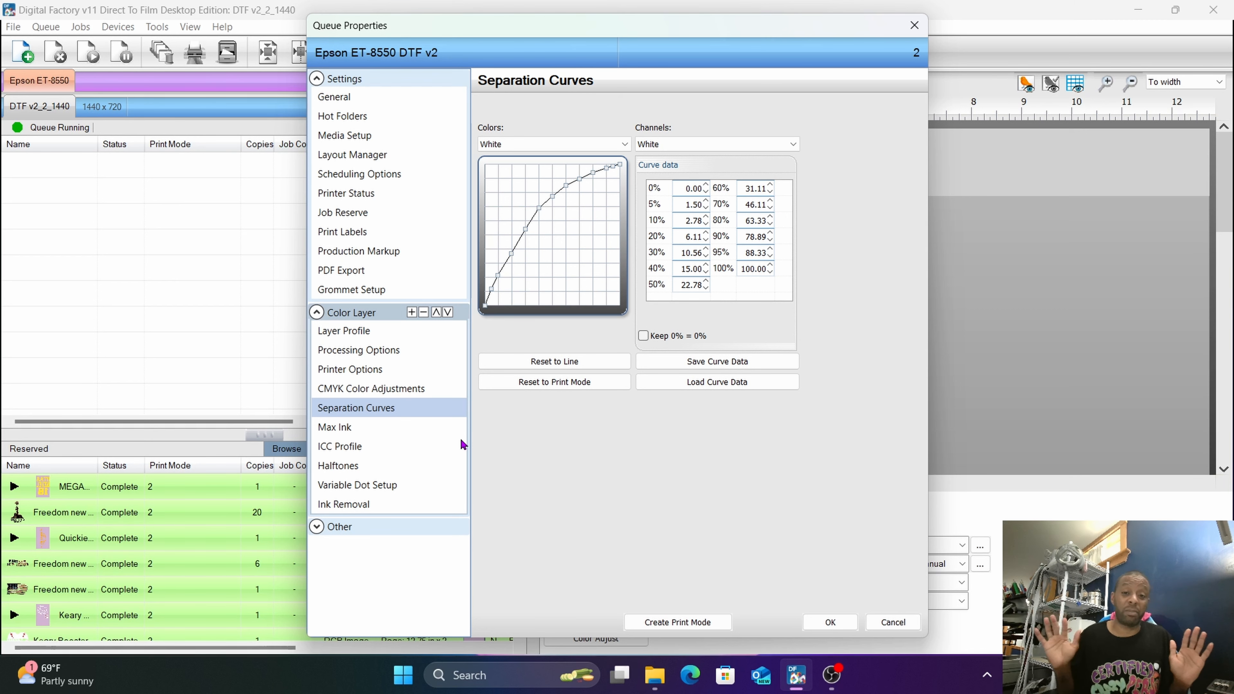
click(333, 429)
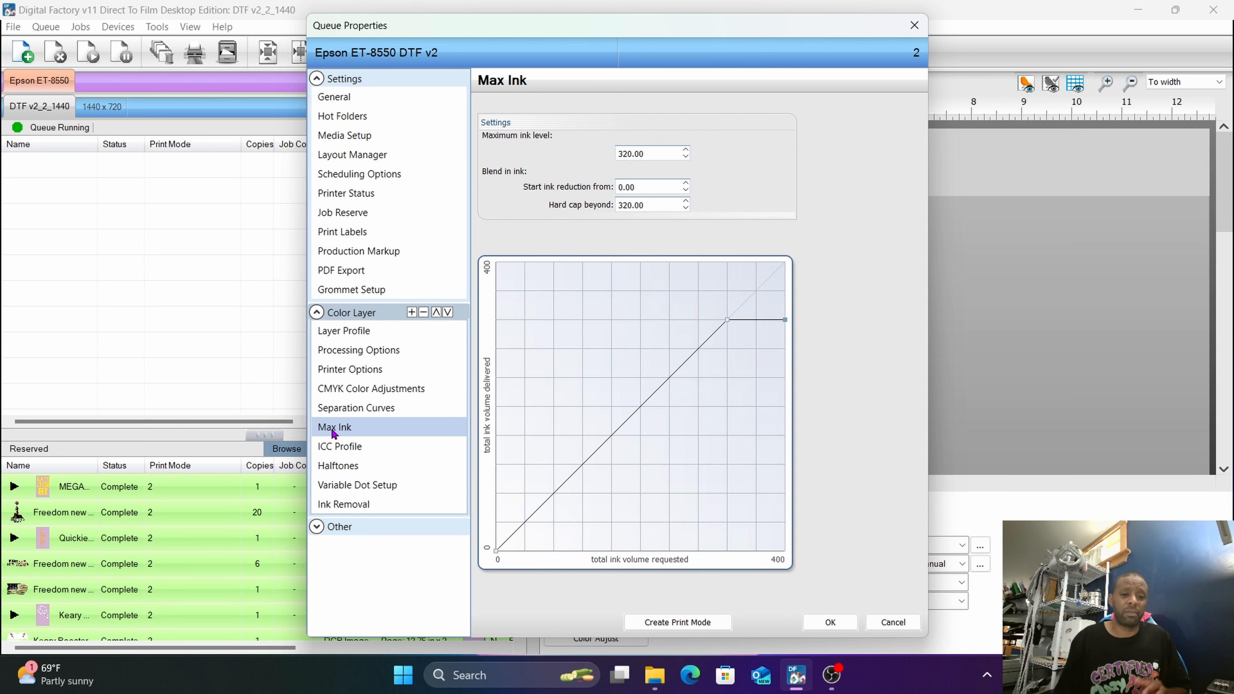
click(340, 453)
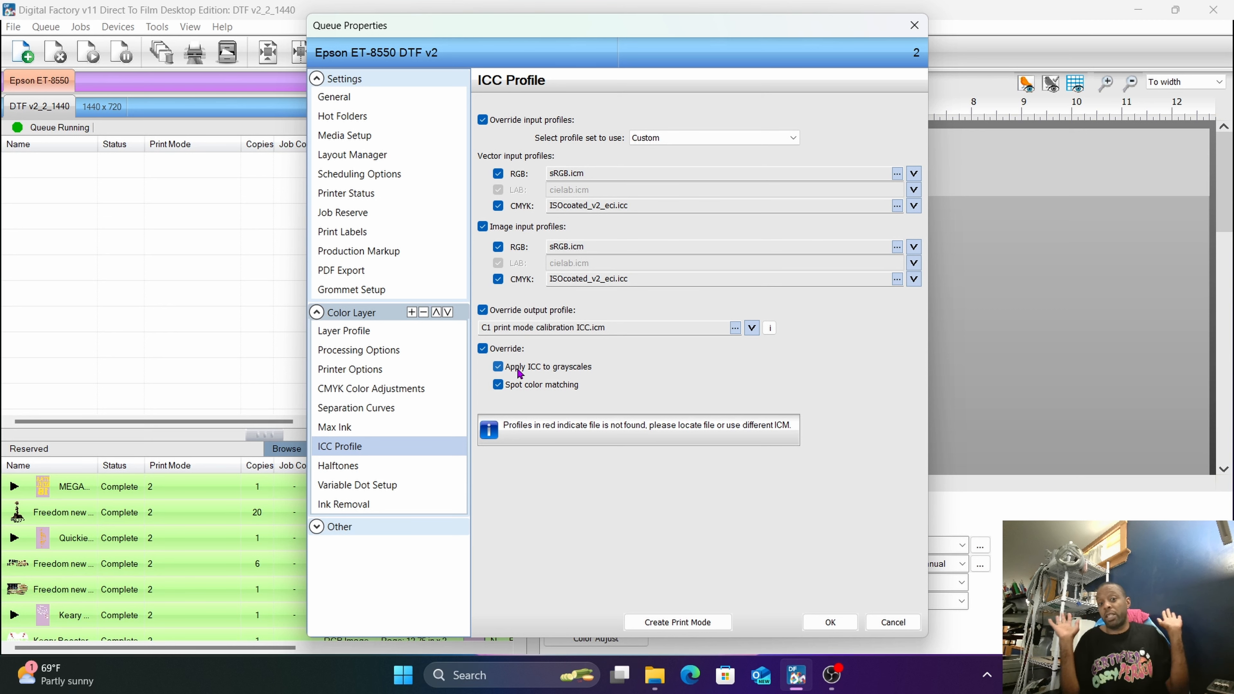
Examine the Halftones, Variable Dot Setup, Ink Removal and Other sections, then close the queue properties without saving.
click(353, 467)
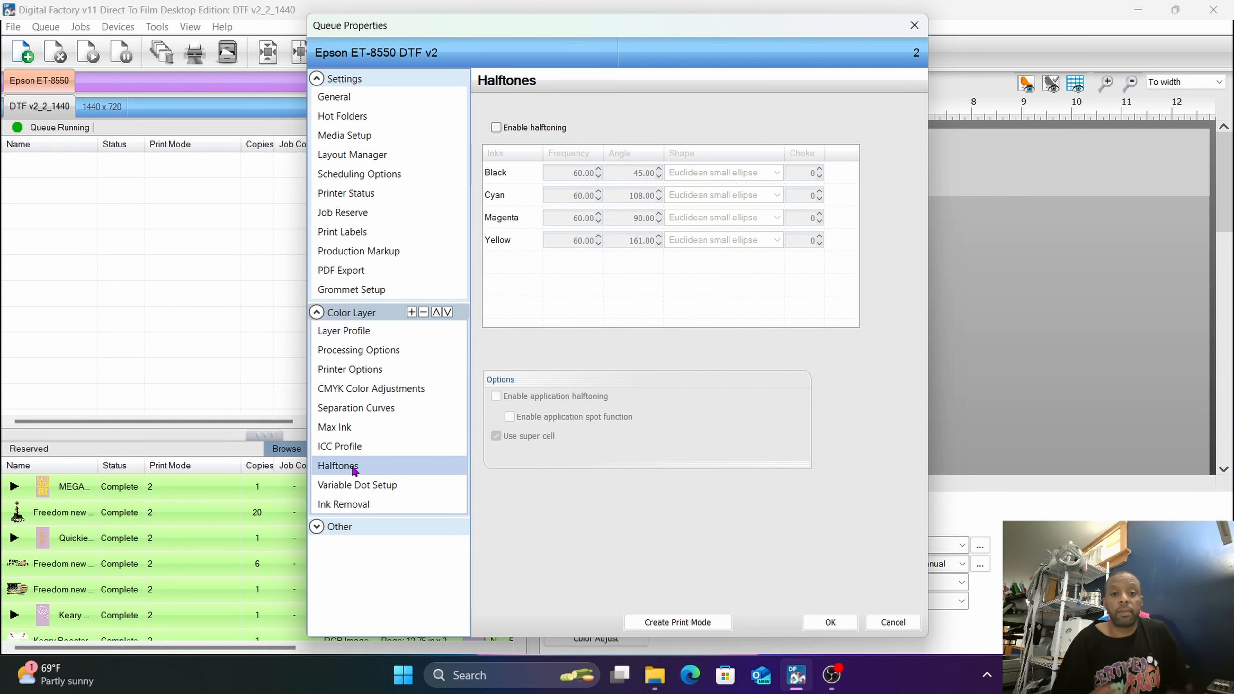
click(353, 489)
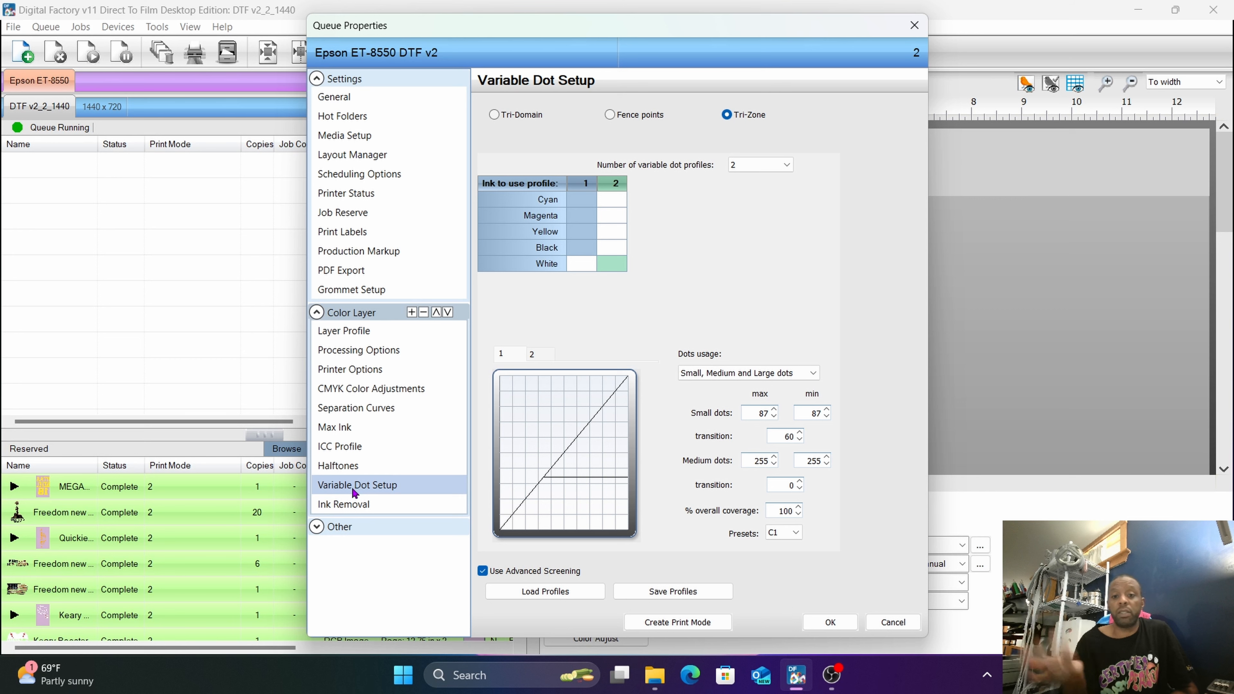
click(343, 505)
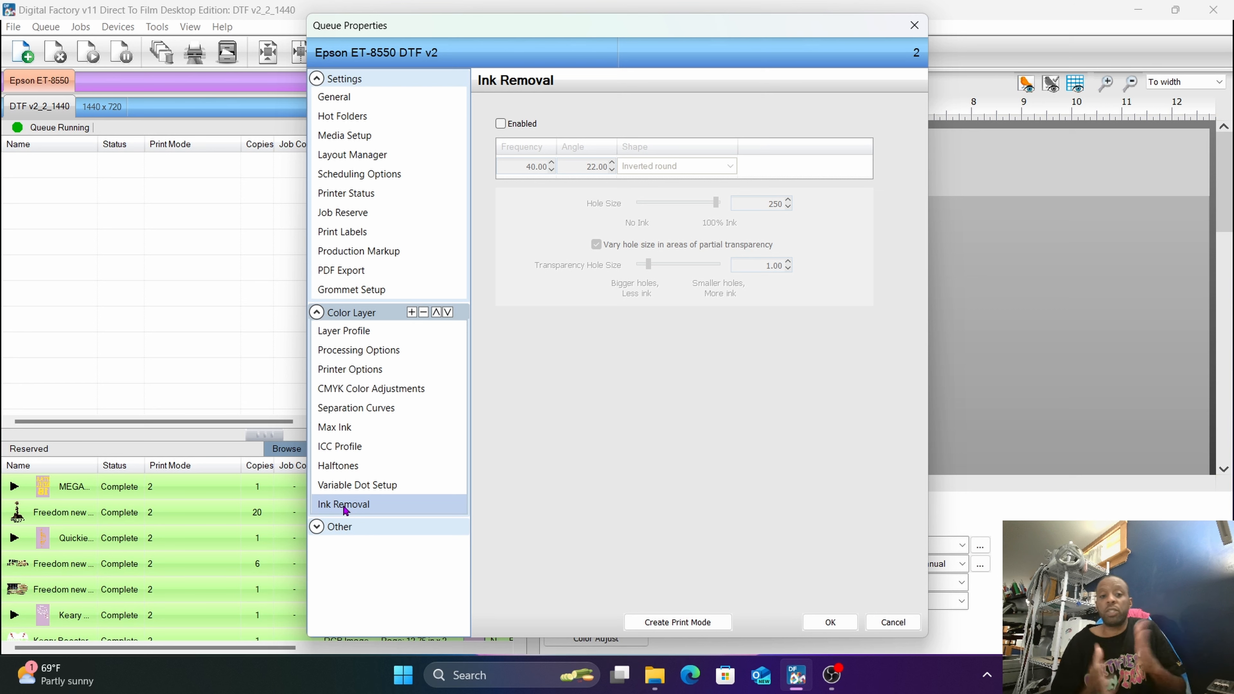
click(336, 530)
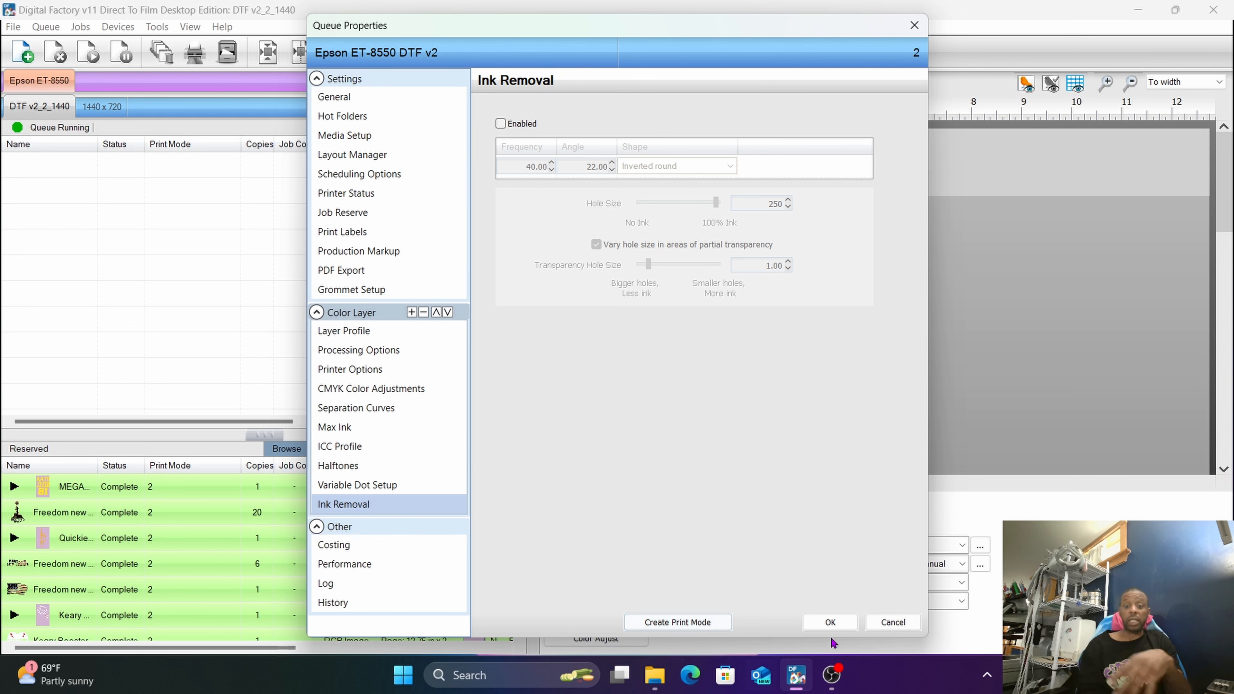
click(893, 623)
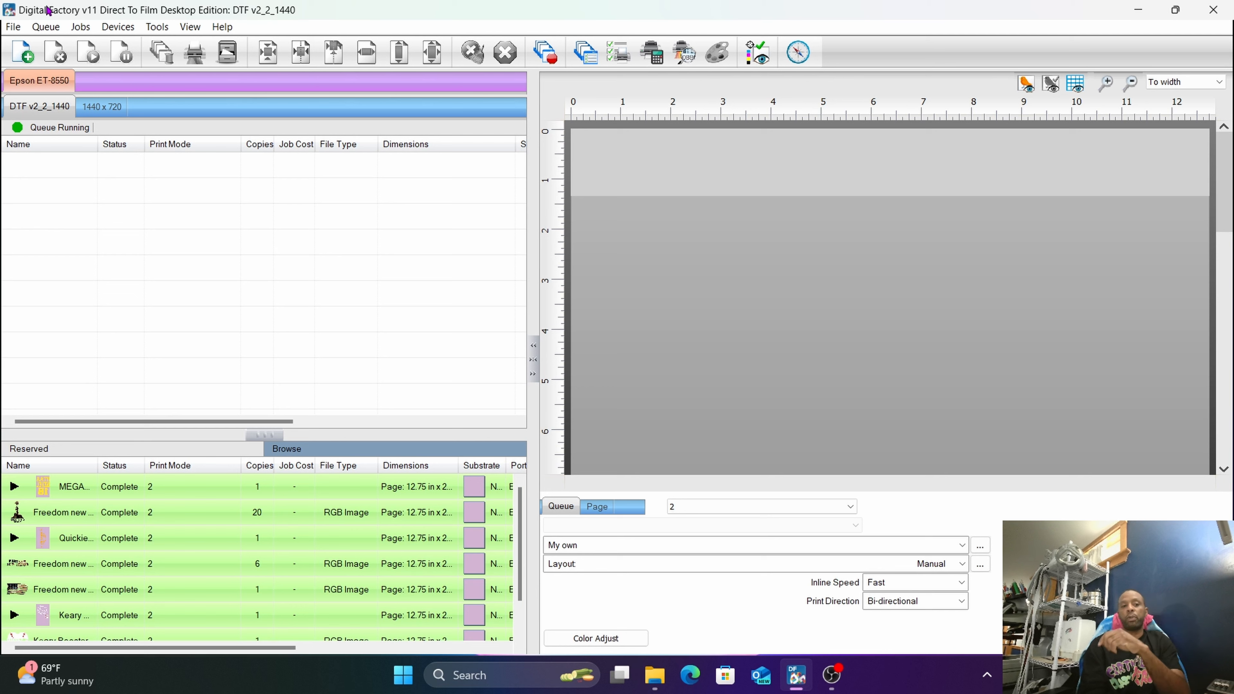
Check the ink cartridge order of the DTF v2_2_1440 queue and close it without saving.
click(46, 27)
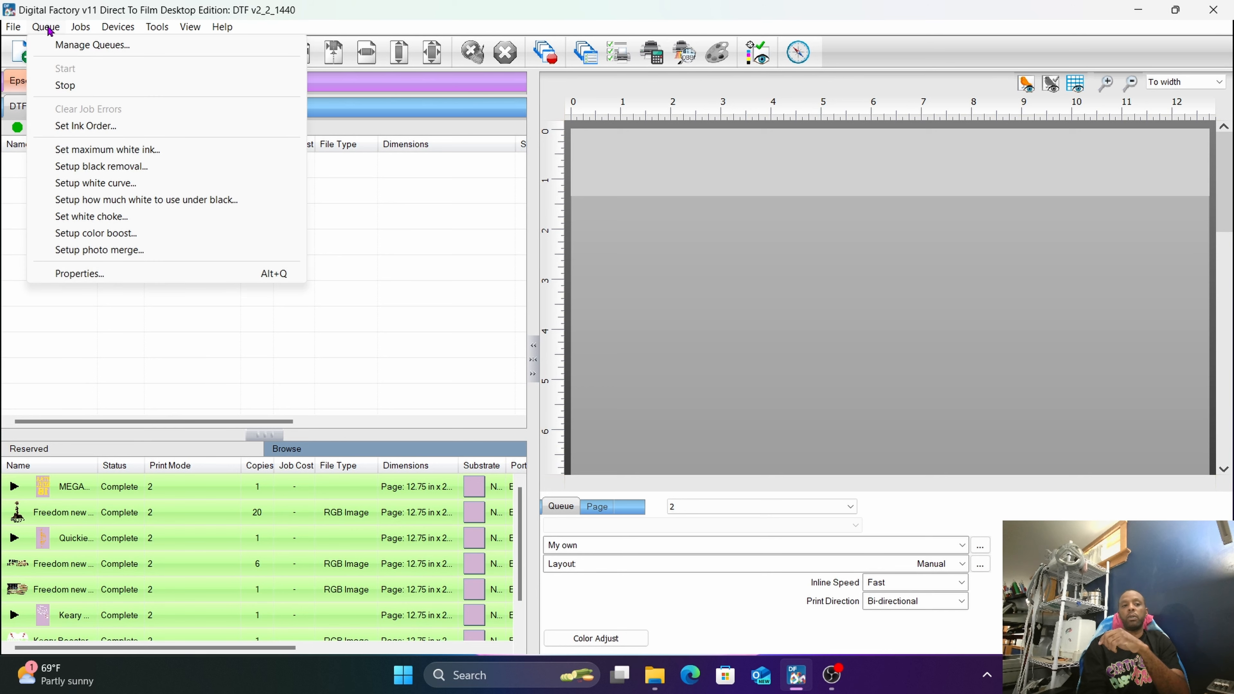
click(88, 126)
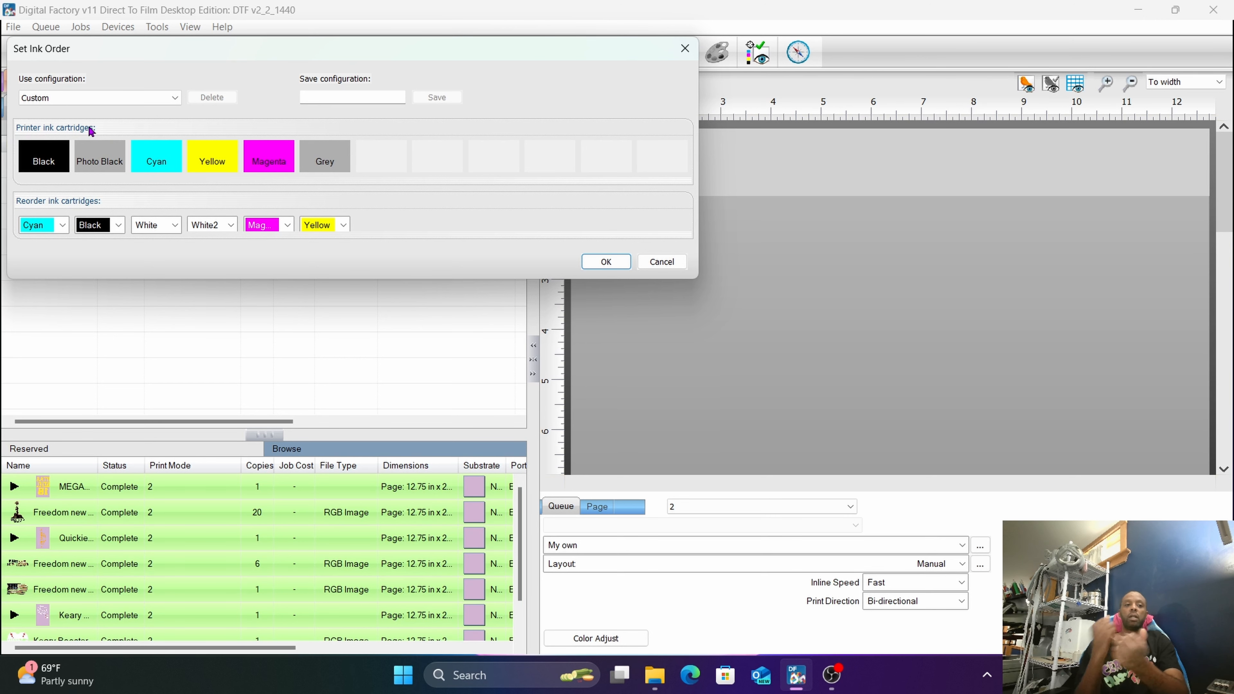
drag(149, 49, 354, 69)
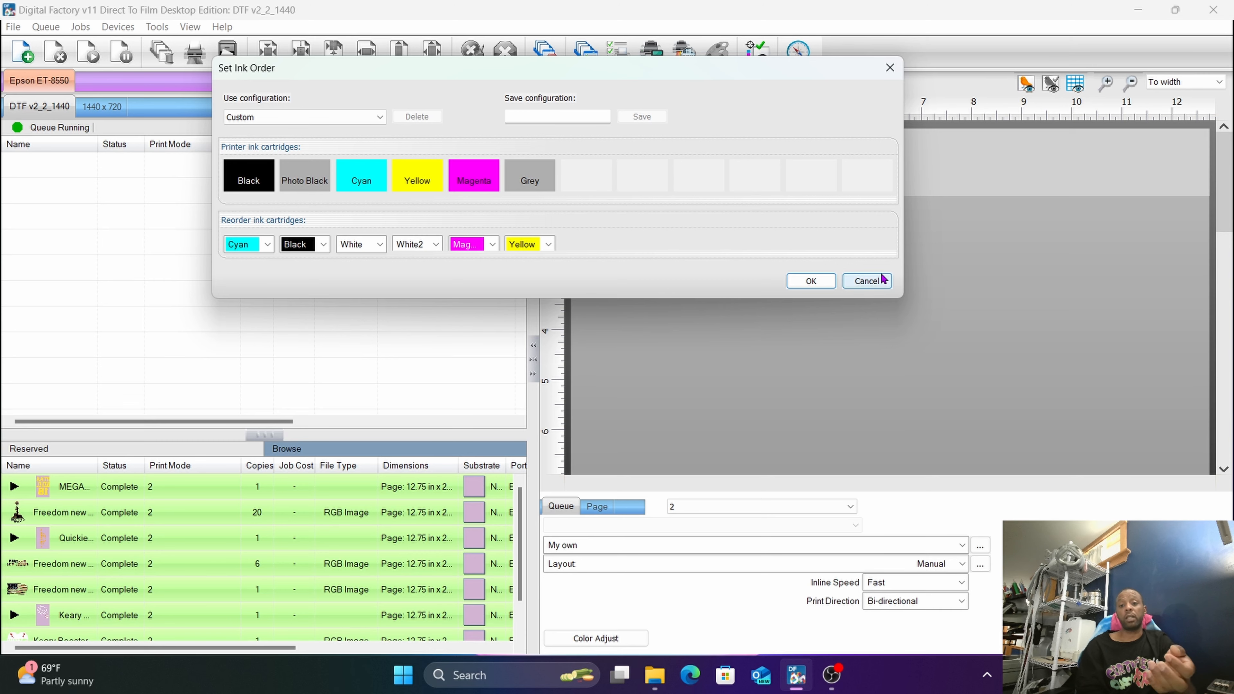
click(867, 281)
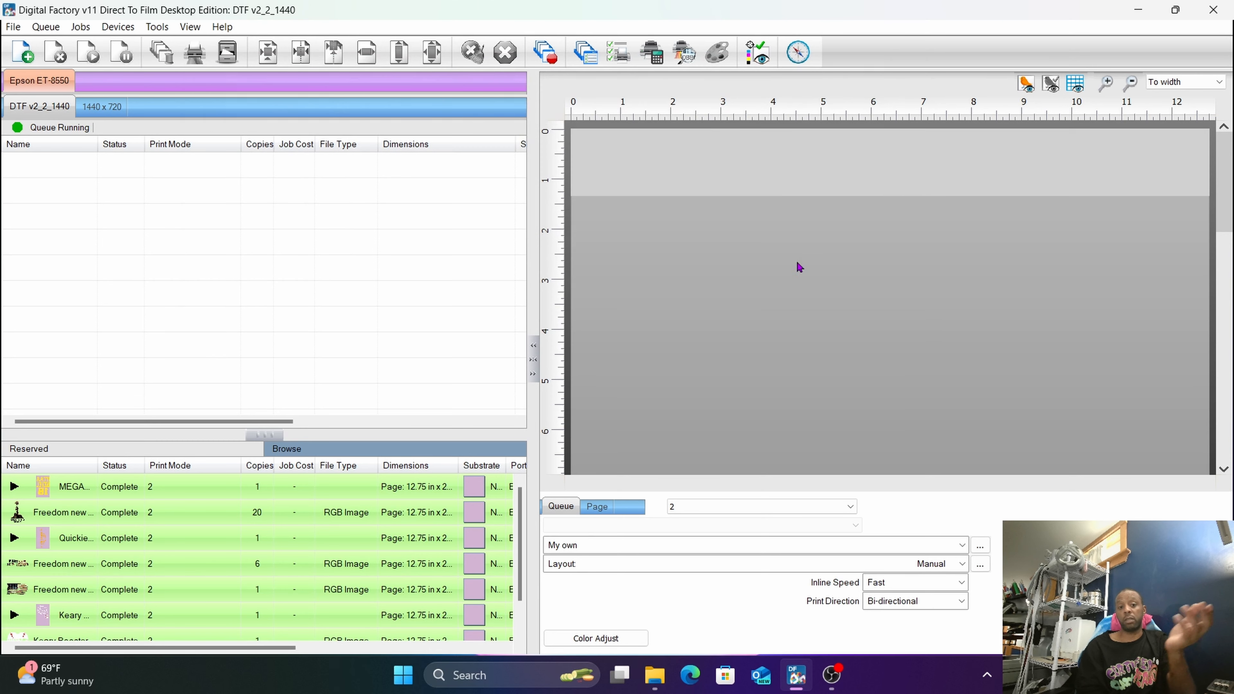
Switch to the 1440 x 720 queue and accept its ink order of Cyan, Black, White, White2, Magenta and Yellow.
click(49, 28)
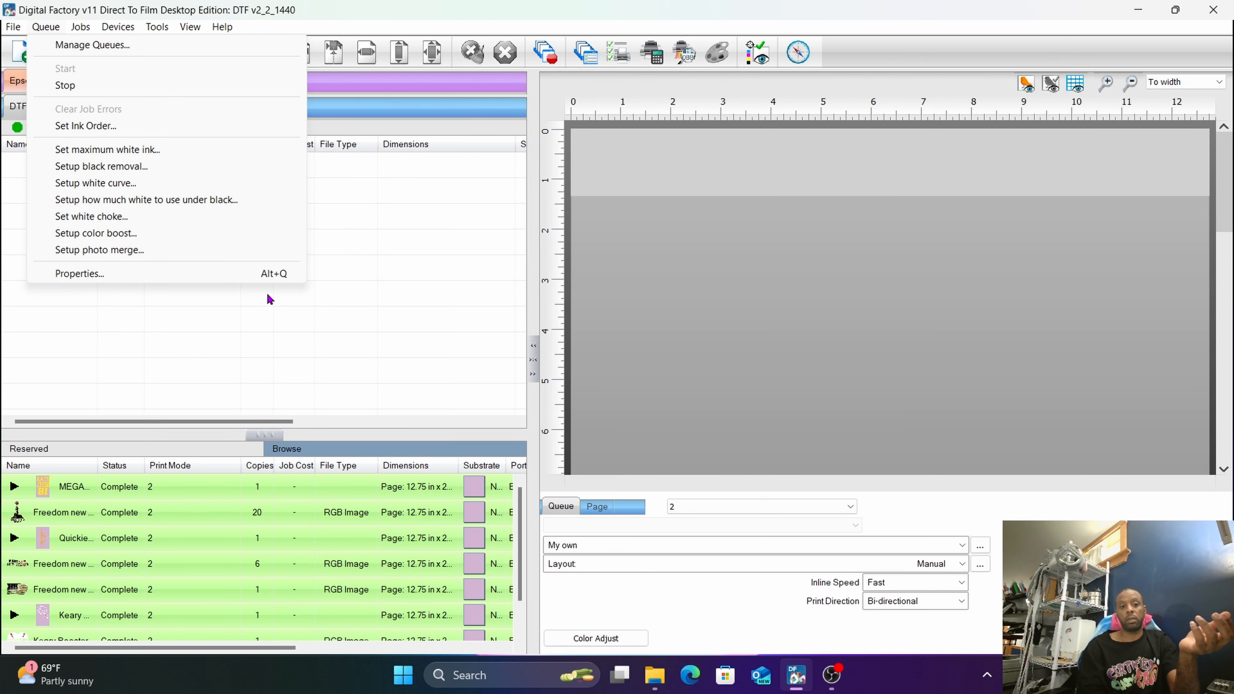
click(386, 245)
drag(383, 240, 155, 195)
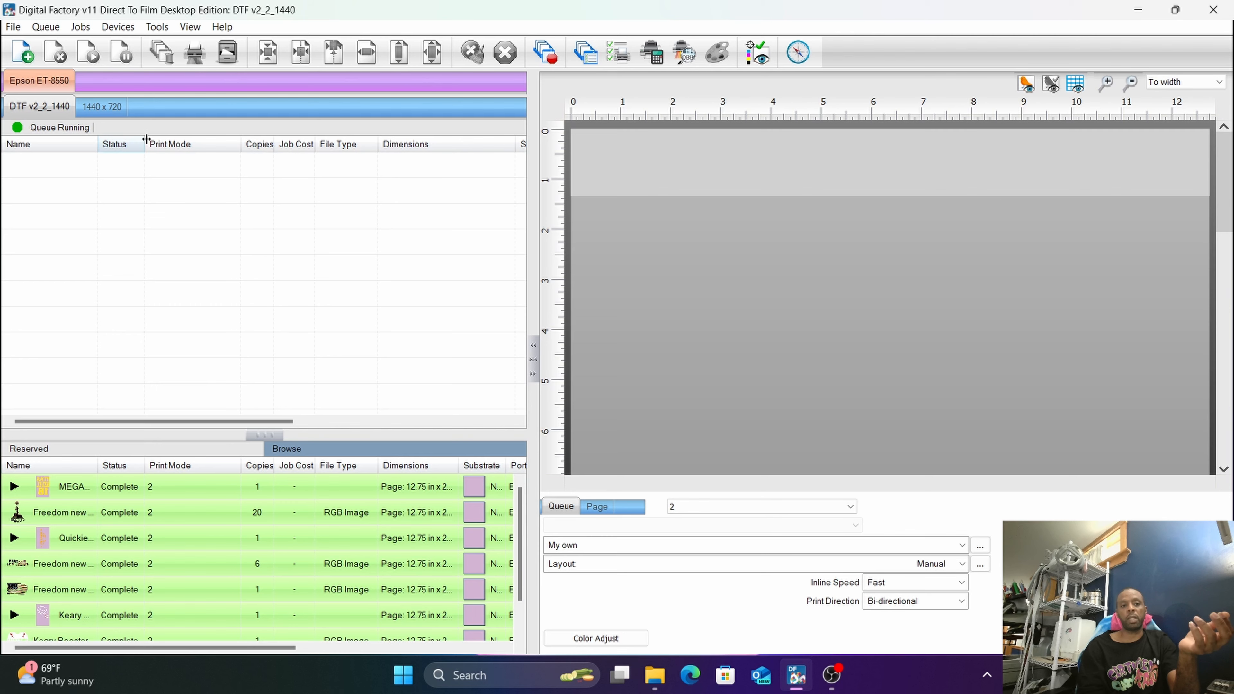
click(106, 111)
click(47, 26)
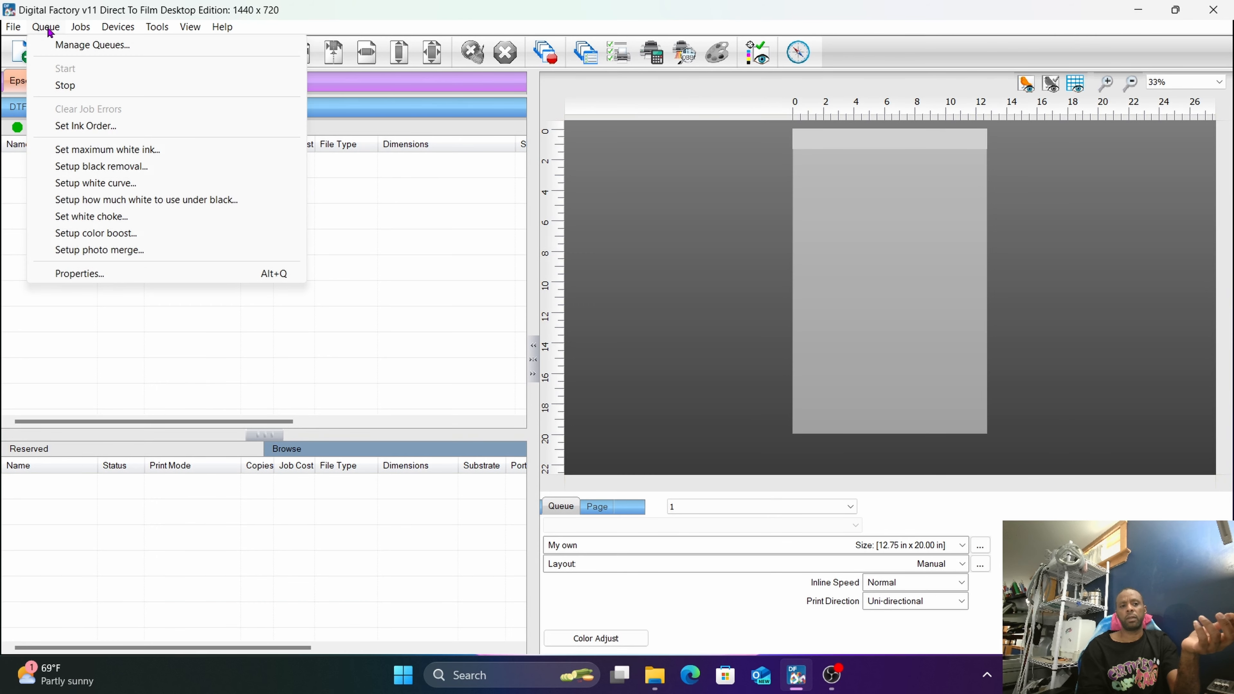
click(76, 126)
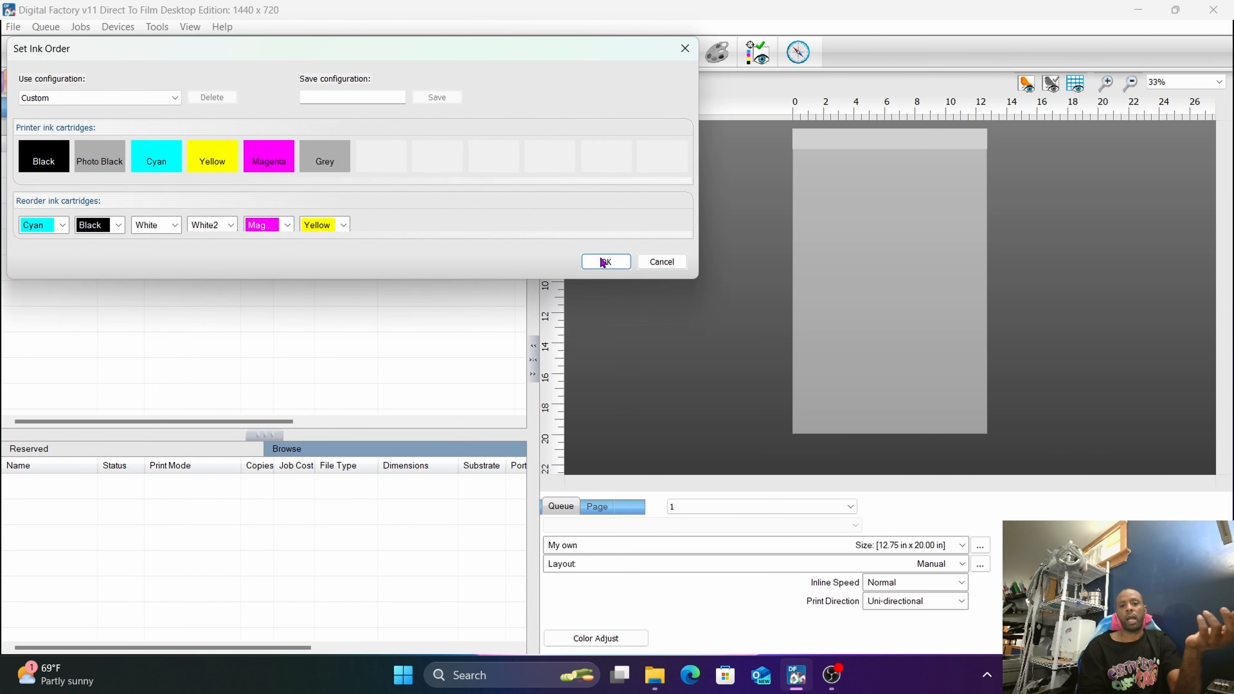
click(601, 260)
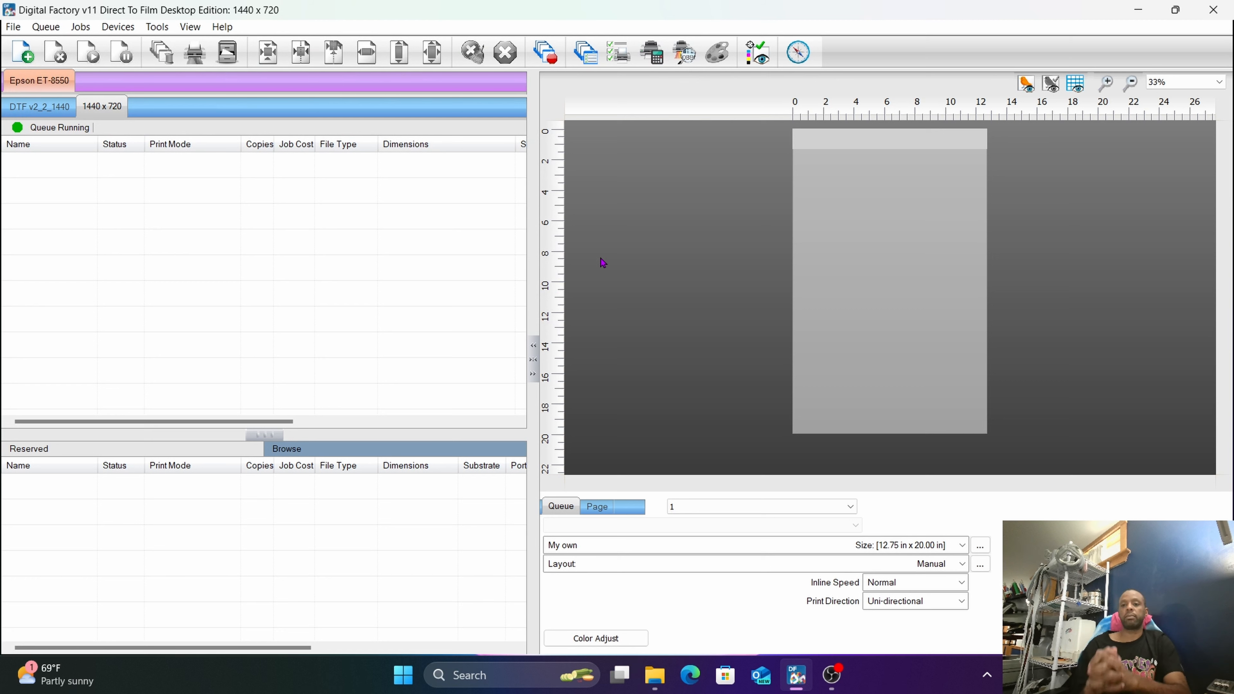